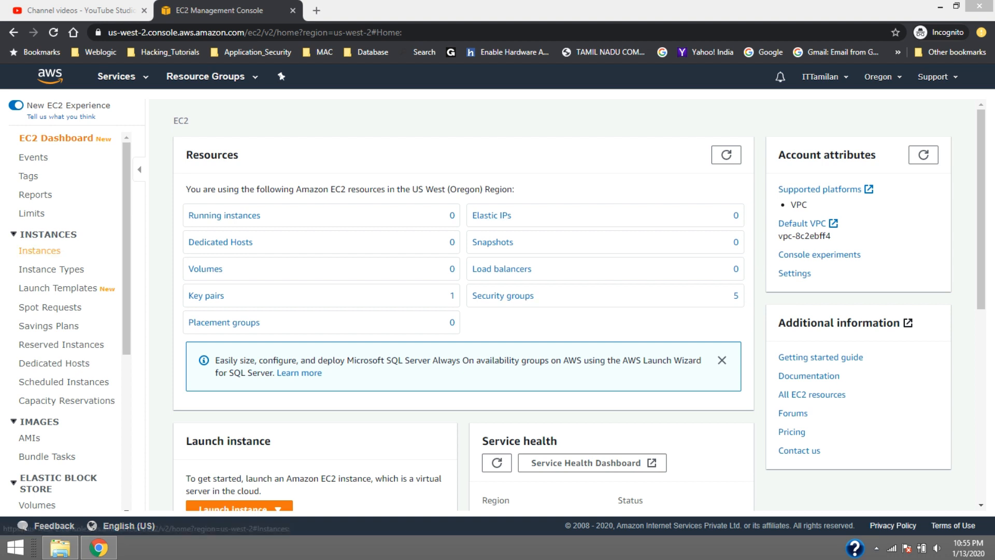
# Start launching a new EC2 instance from the 64-bit (x86) Ubuntu Server 18.04 LTS (HVM), SSD Volume Type image
pyautogui.click(43, 250)
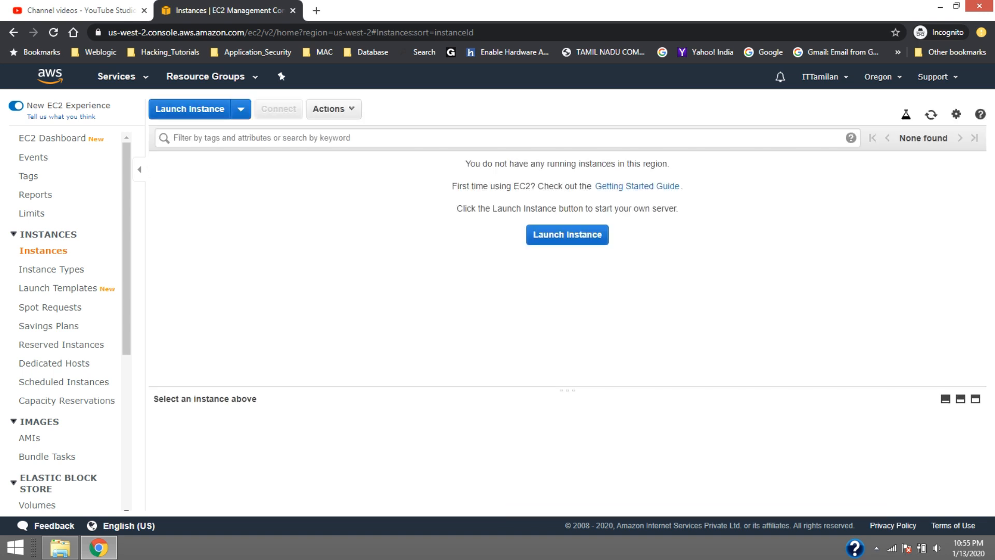
pyautogui.click(190, 109)
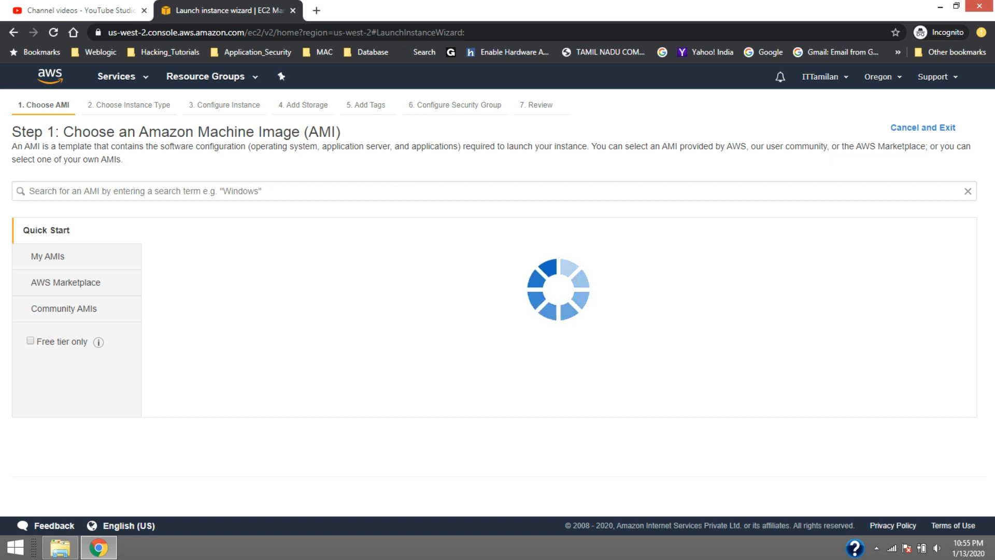
pyautogui.click(876, 548)
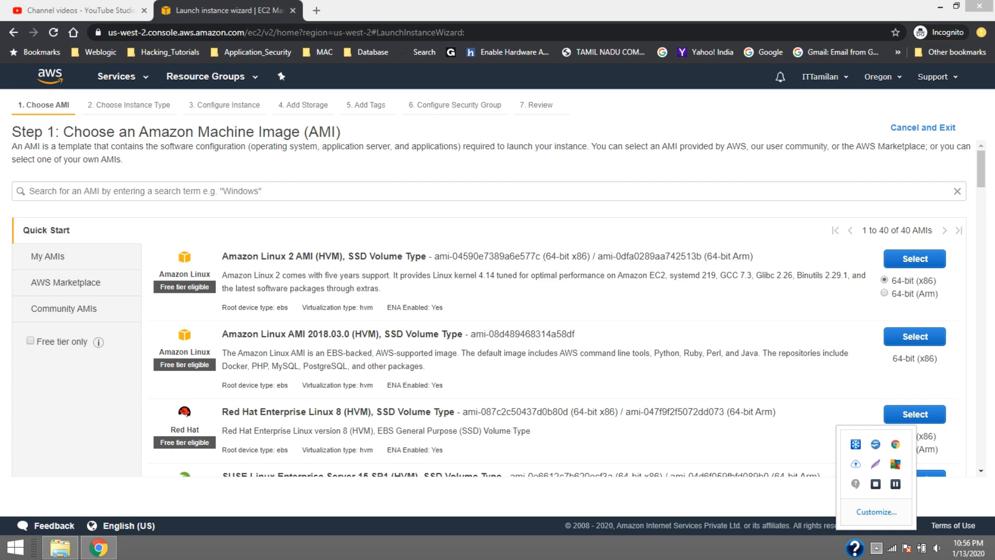
pyautogui.click(488, 311)
pyautogui.scroll(-1, 489, 311)
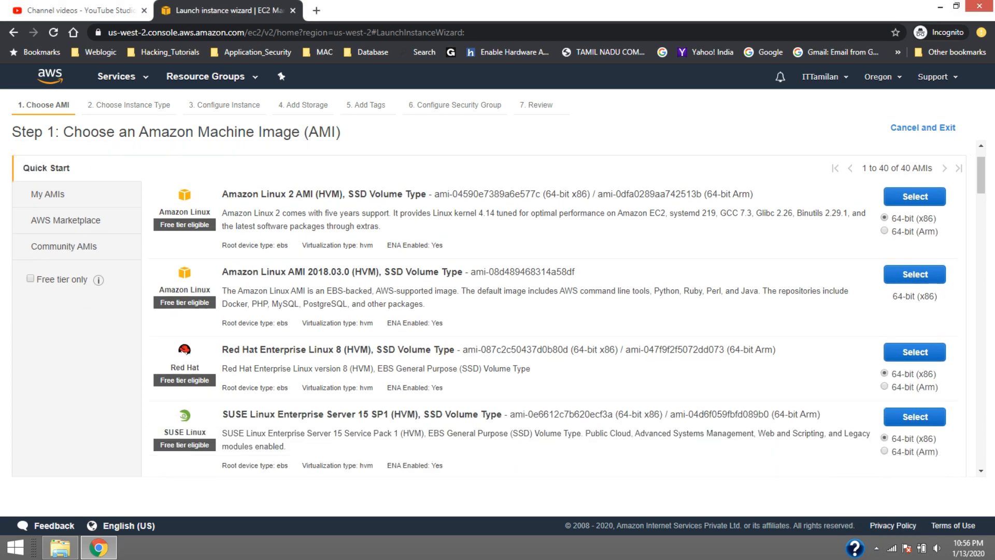
pyautogui.scroll(-2, 488, 311)
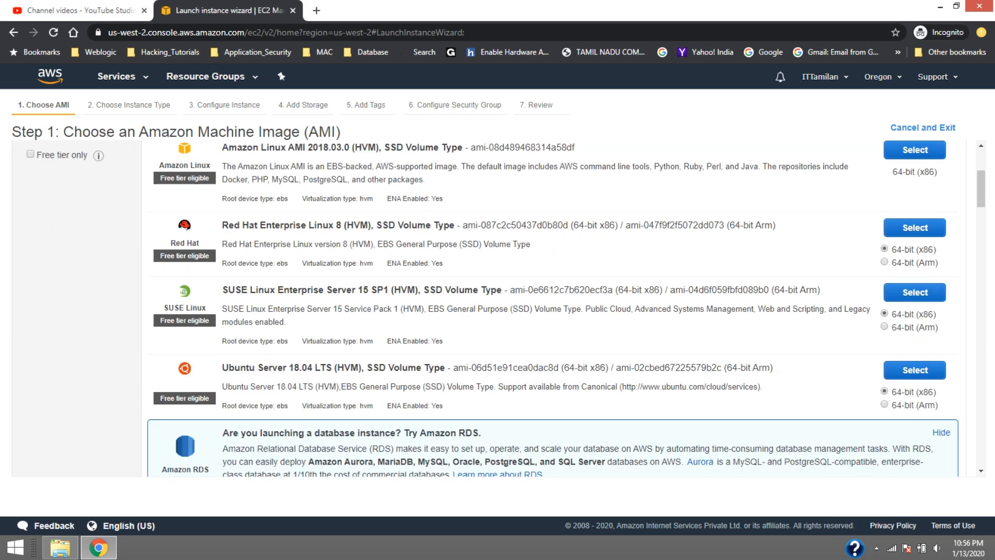
pyautogui.click(915, 370)
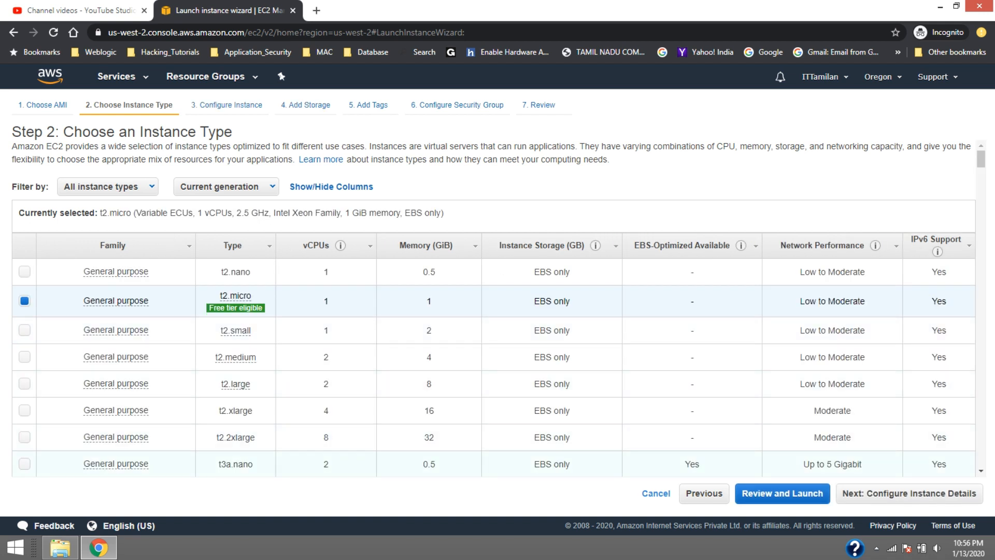
# Accept the t2.micro instance type, the default instance details and the default storage, continuing to the tag settings
pyautogui.click(909, 492)
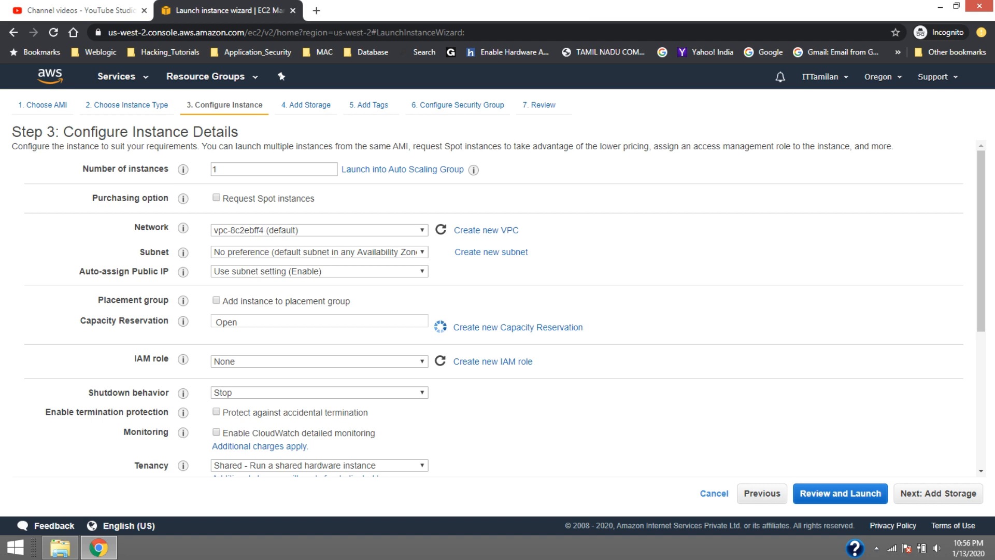
pyautogui.scroll(-5, 498, 309)
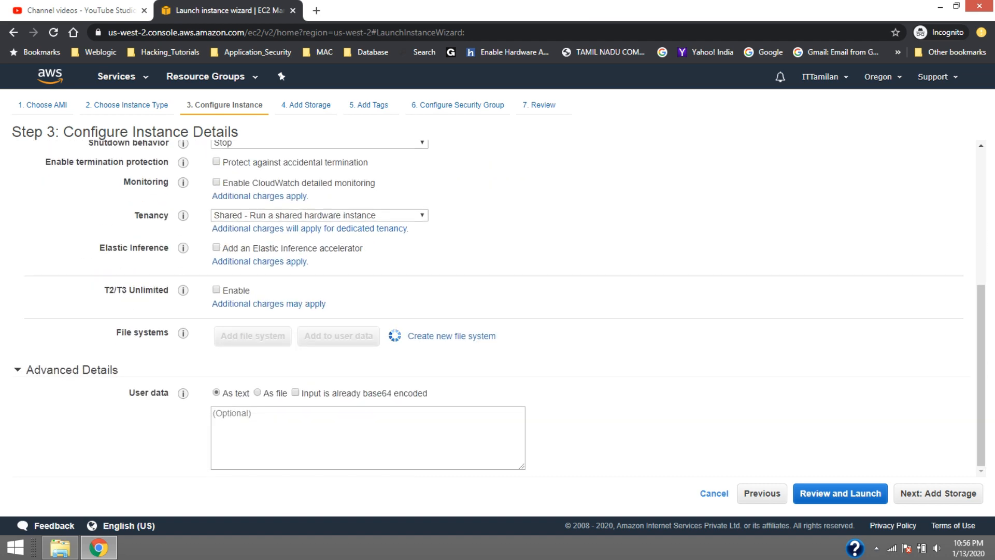
pyautogui.scroll(5, 498, 308)
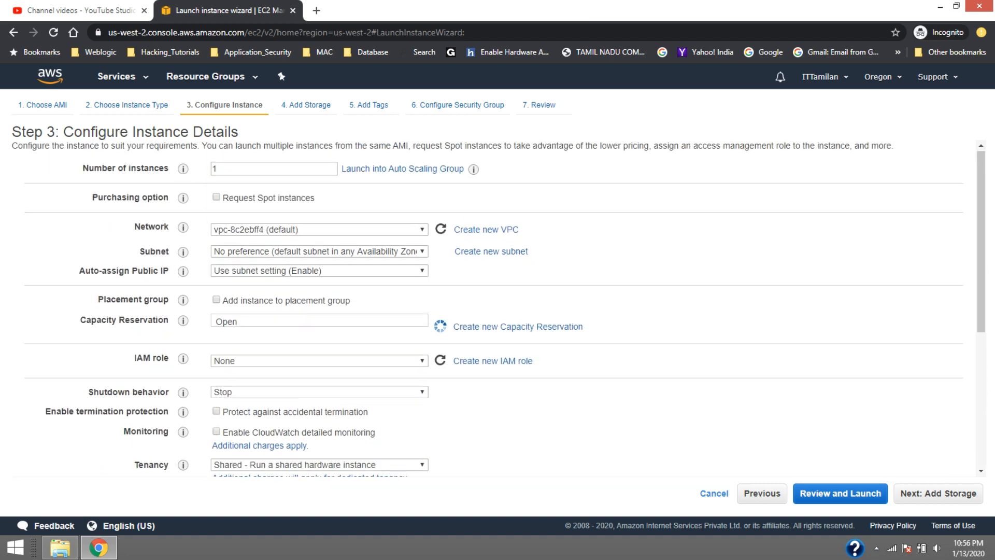
pyautogui.scroll(-5, 497, 308)
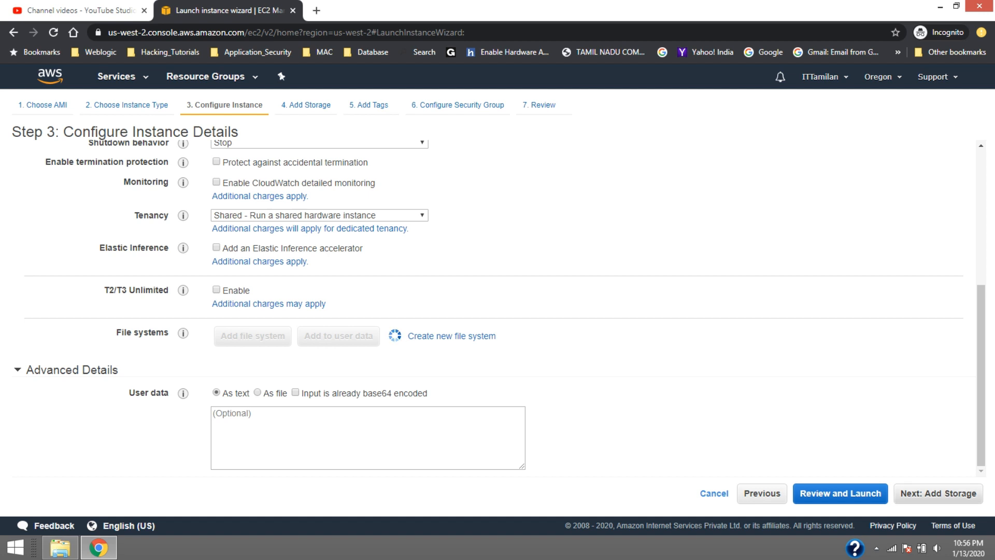
pyautogui.click(939, 493)
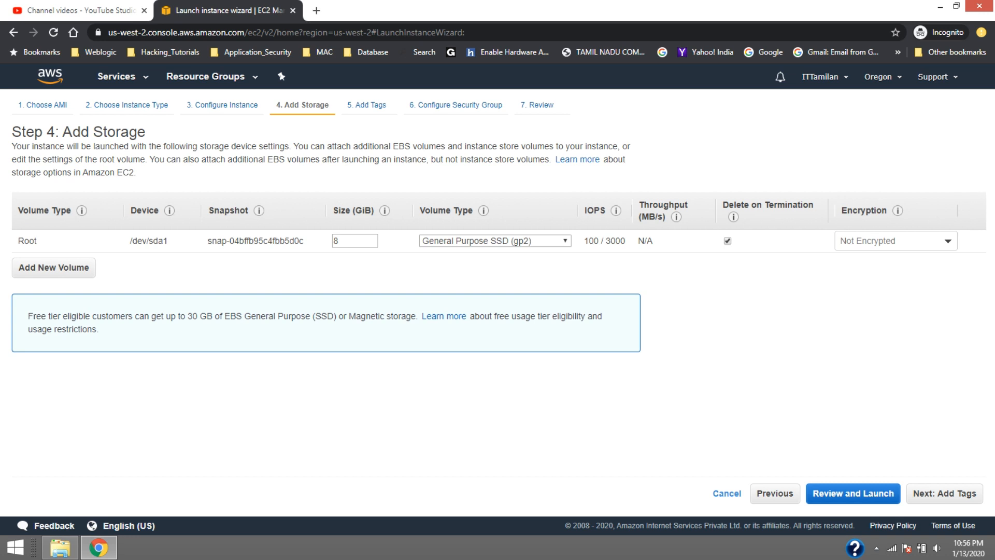
pyautogui.click(945, 493)
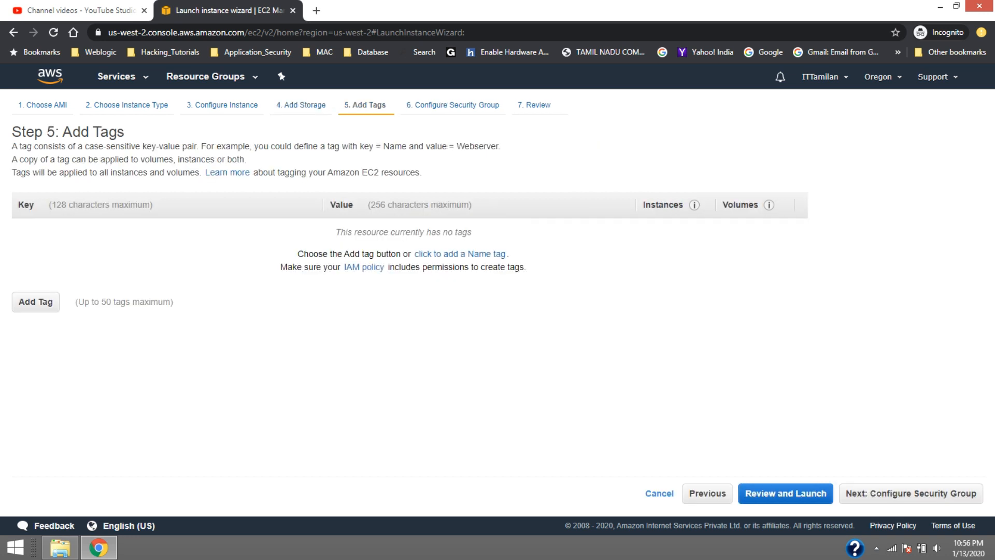
# Add a Name tag with the value My_Test_Server and continue to the security group settings
pyautogui.click(459, 254)
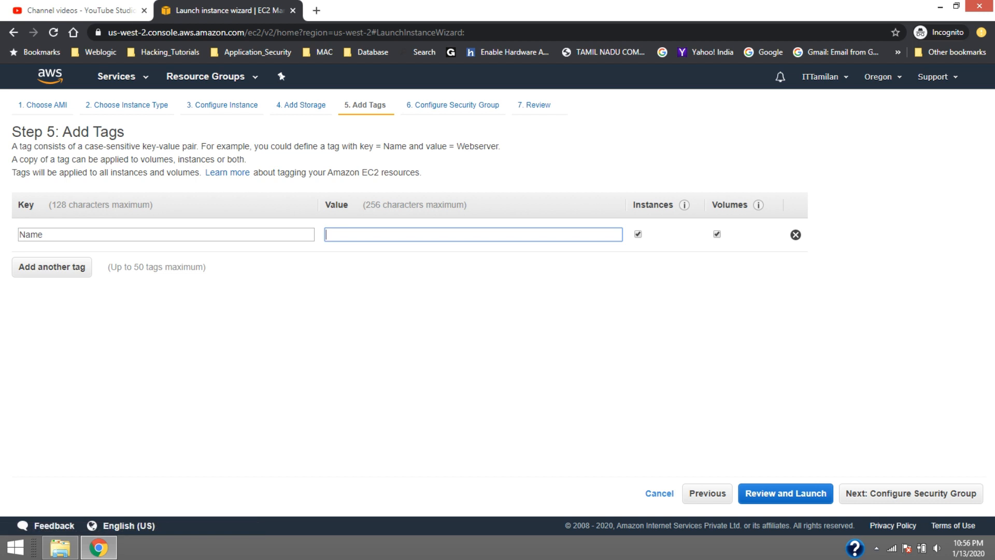
pyautogui.write('My_T')
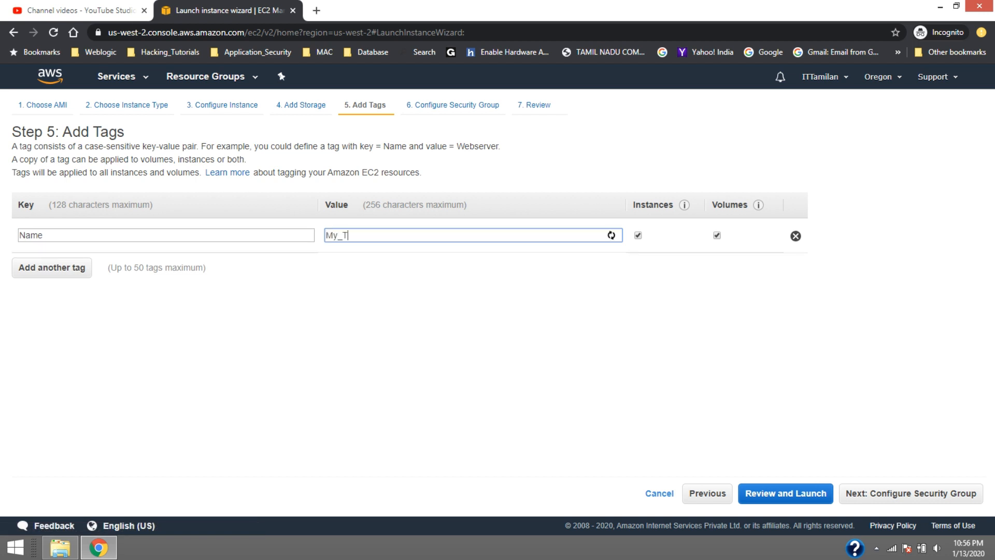
pyautogui.write('est_Server')
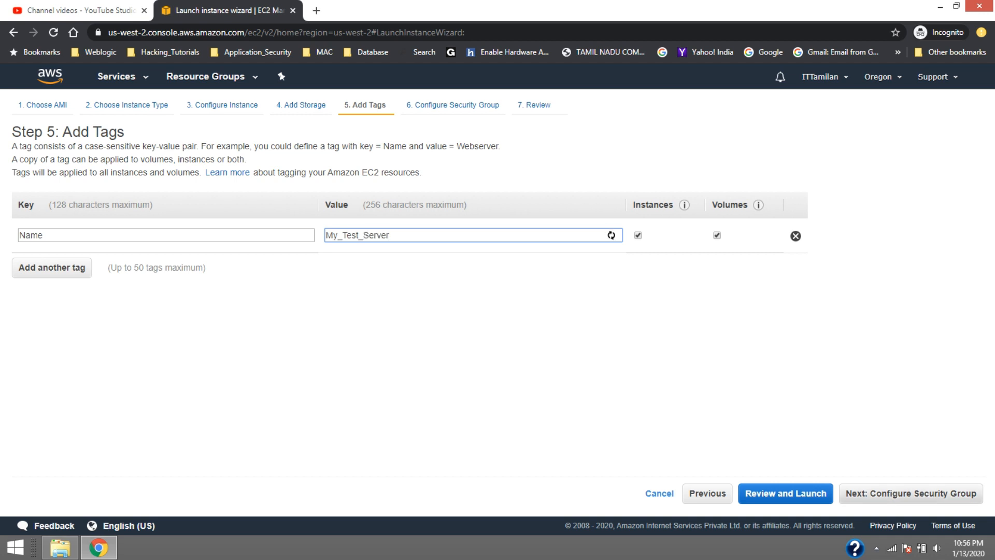
pyautogui.click(911, 493)
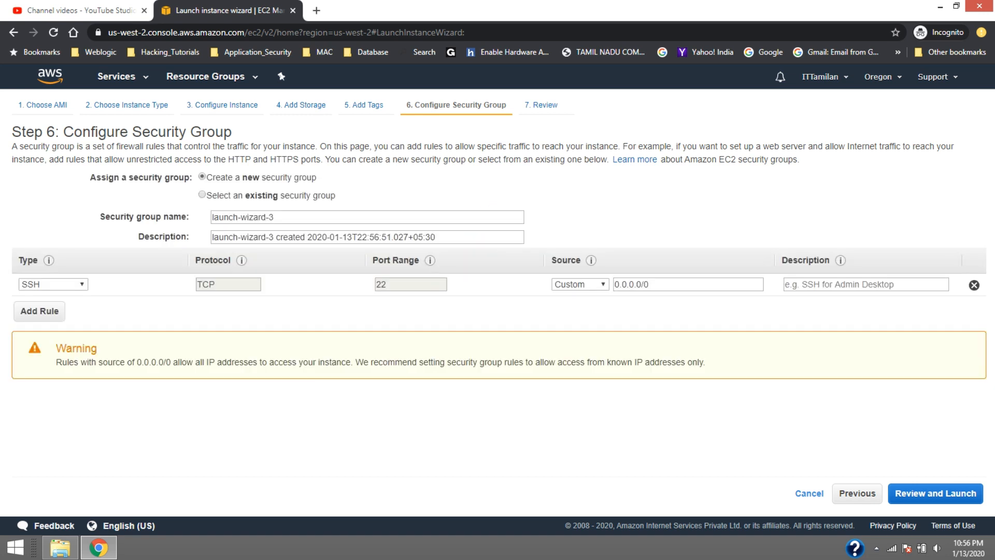
pyautogui.click(581, 285)
pyautogui.click(580, 284)
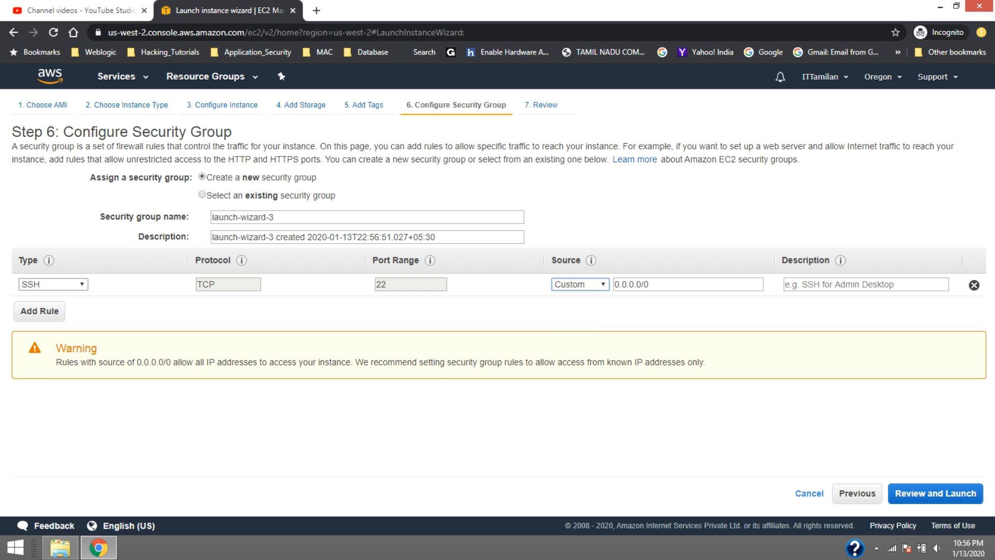
pyautogui.click(39, 311)
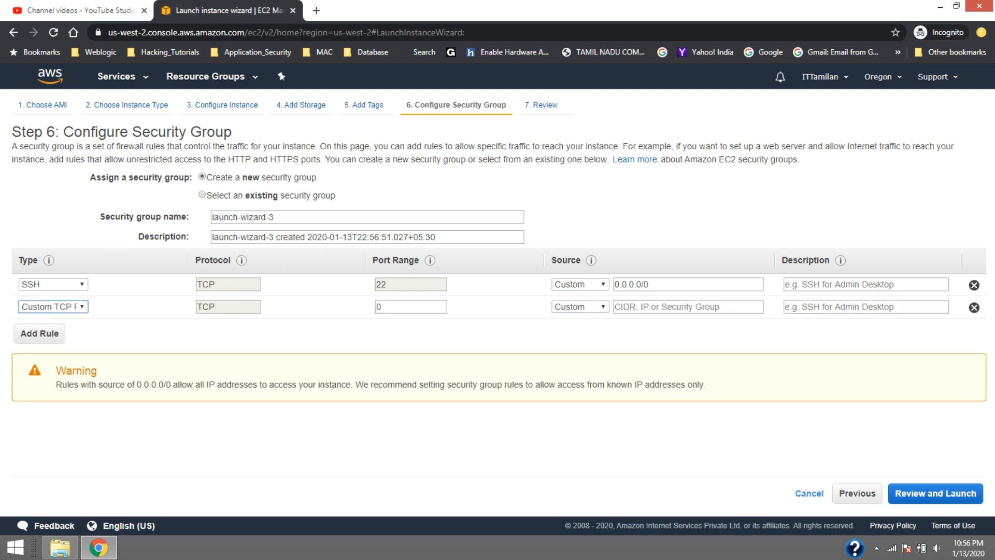
pyautogui.click(974, 307)
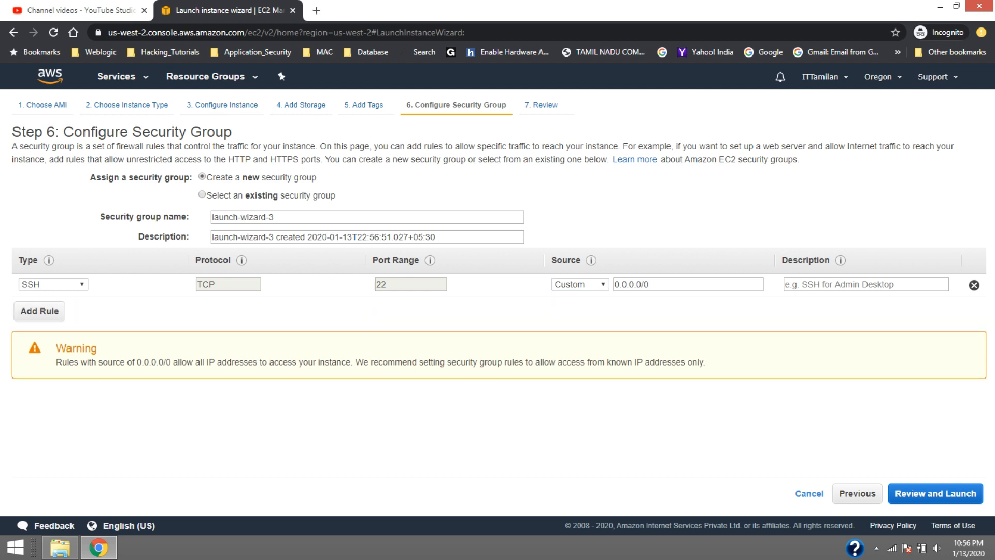
# Assign the existing security group My_Test_Webserver1 to the instance and continue to the launch review
pyautogui.click(202, 194)
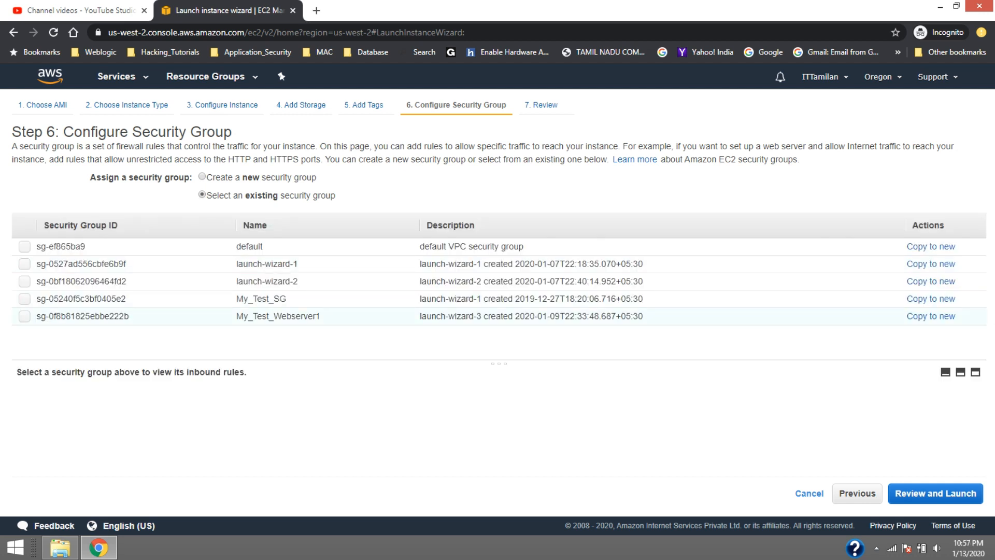
pyautogui.click(24, 317)
pyautogui.click(935, 493)
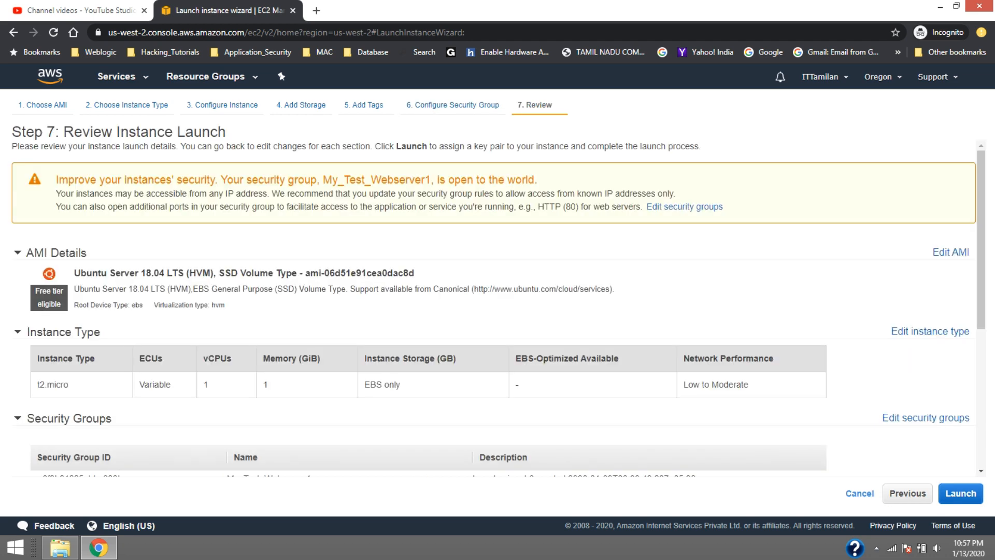
# Launch the instance with the existing key pair My_Test_Server_Key, acknowledging access to its private key file
pyautogui.click(960, 493)
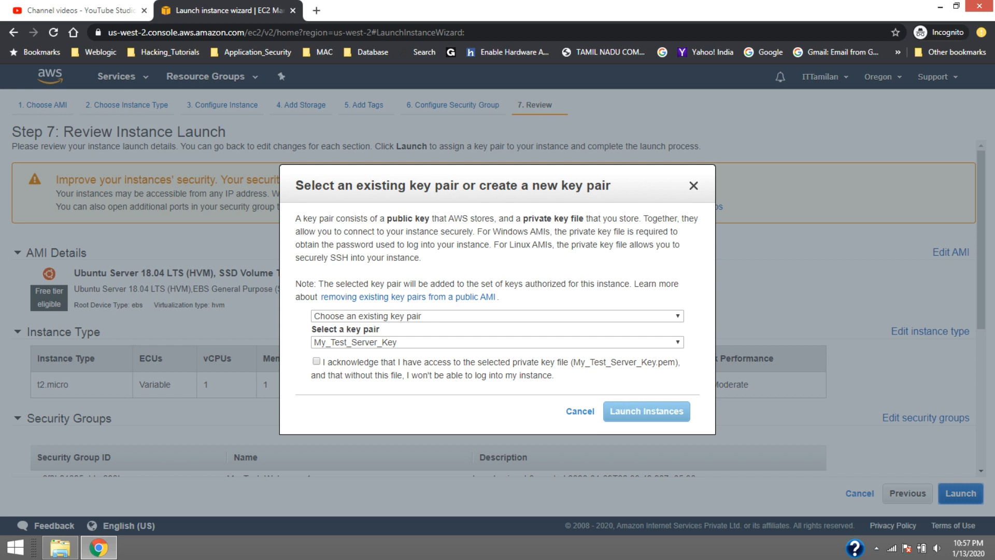
pyautogui.click(316, 362)
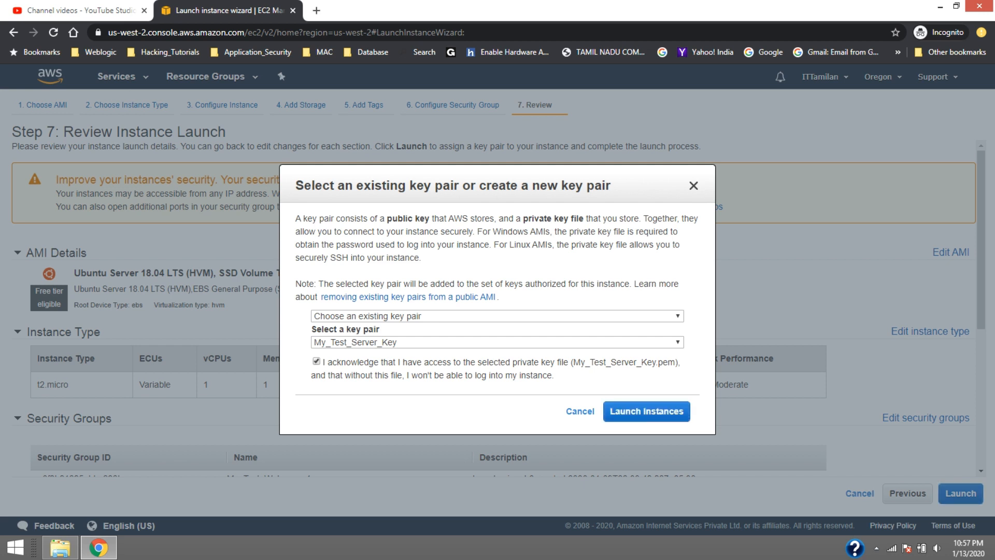
pyautogui.click(646, 411)
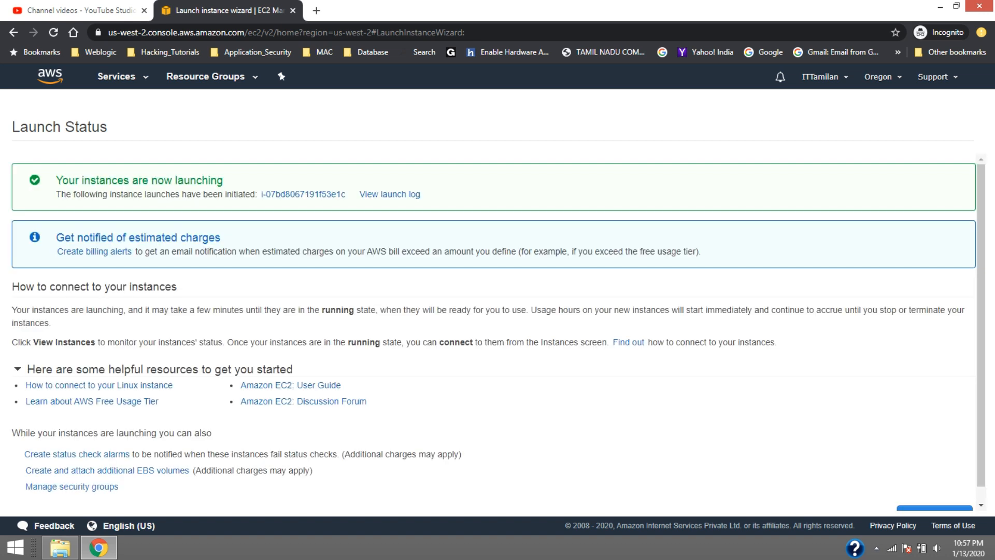
# Return to the instances list and copy the IPv4 public IP of My_Test_Server
pyautogui.scroll(-1, 498, 332)
pyautogui.click(935, 504)
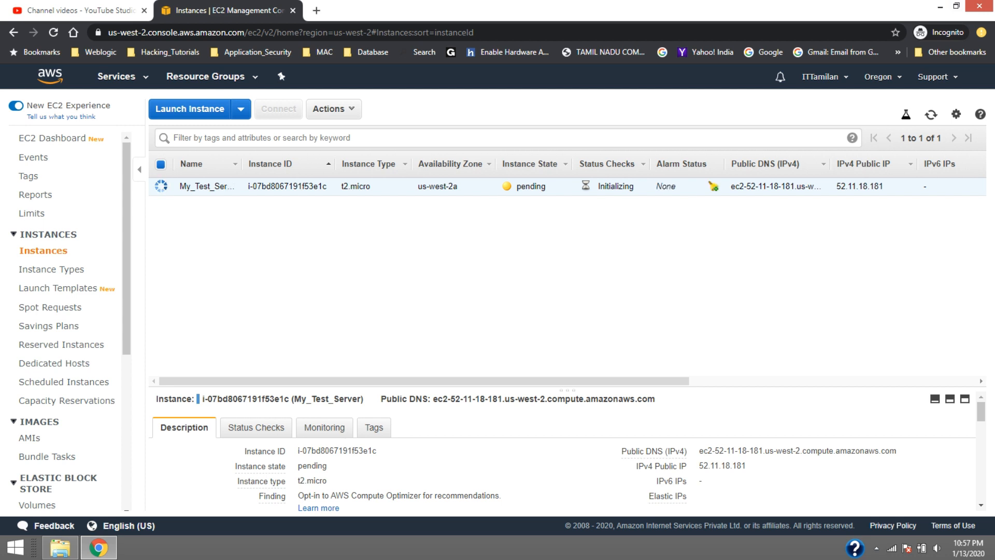
pyautogui.click(756, 466)
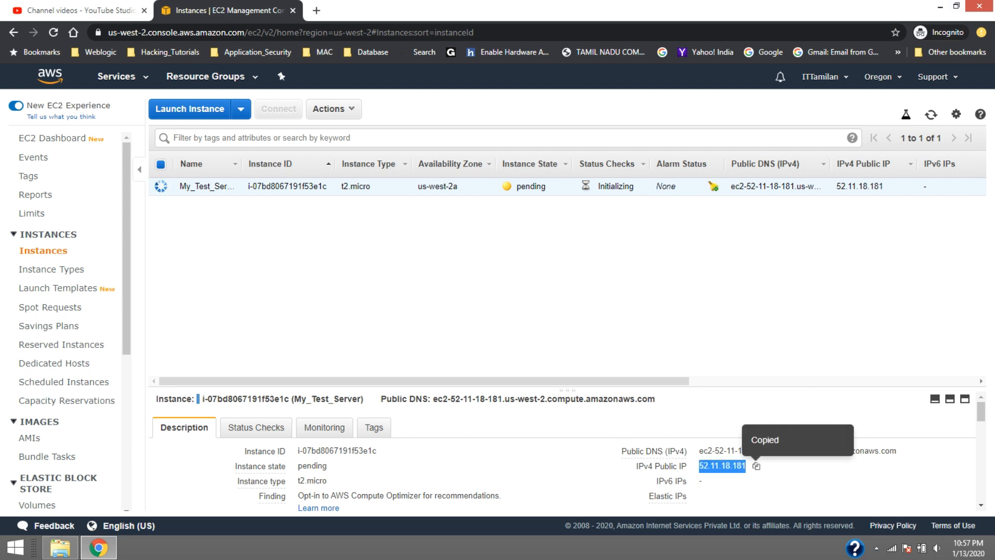
# Switch to the AWS_Keys folder in File Explorer and run putty, allowing it past the security warning
pyautogui.click(60, 547)
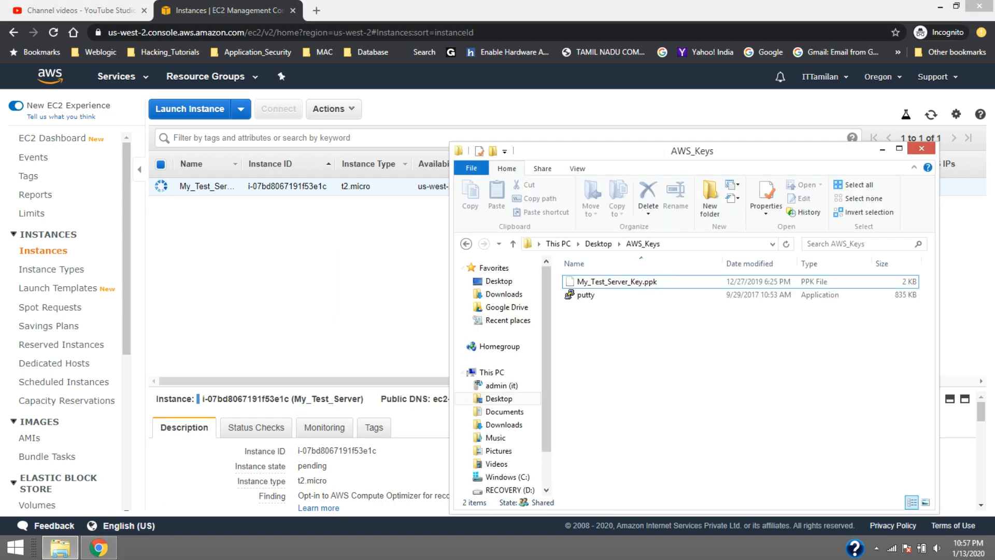
pyautogui.doubleClick(586, 295)
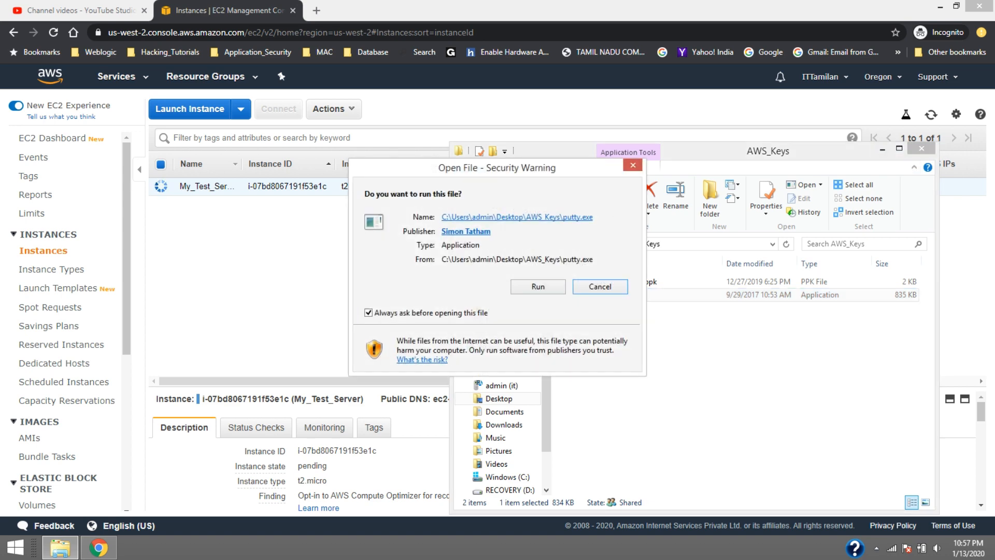
pyautogui.click(538, 287)
# Minimise the AWS_Keys folder, set the PuTTY host to the copied address 52.11.18.181 and enter Test as the session name
pyautogui.click(882, 149)
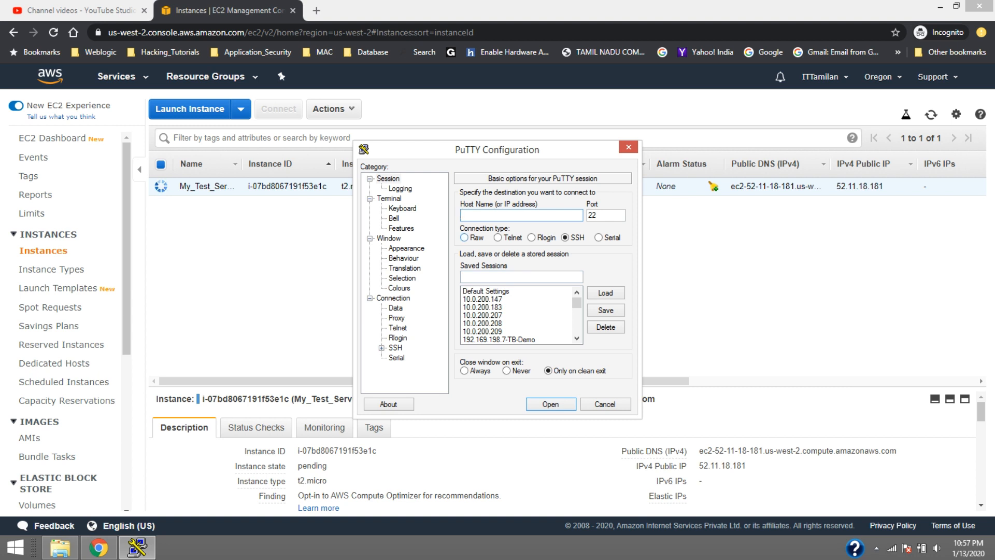
pyautogui.hotkey('ctrl', 'v')
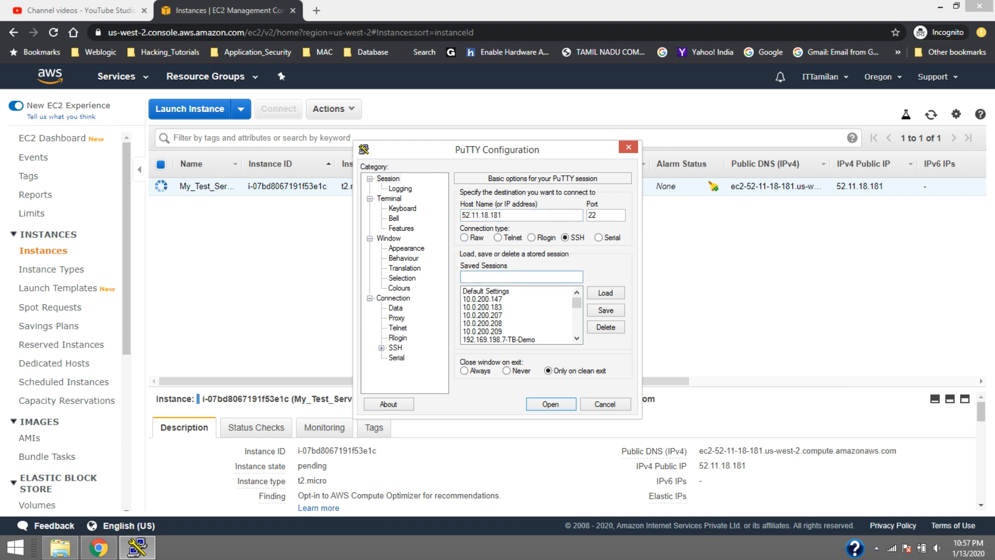
pyautogui.write('Test')
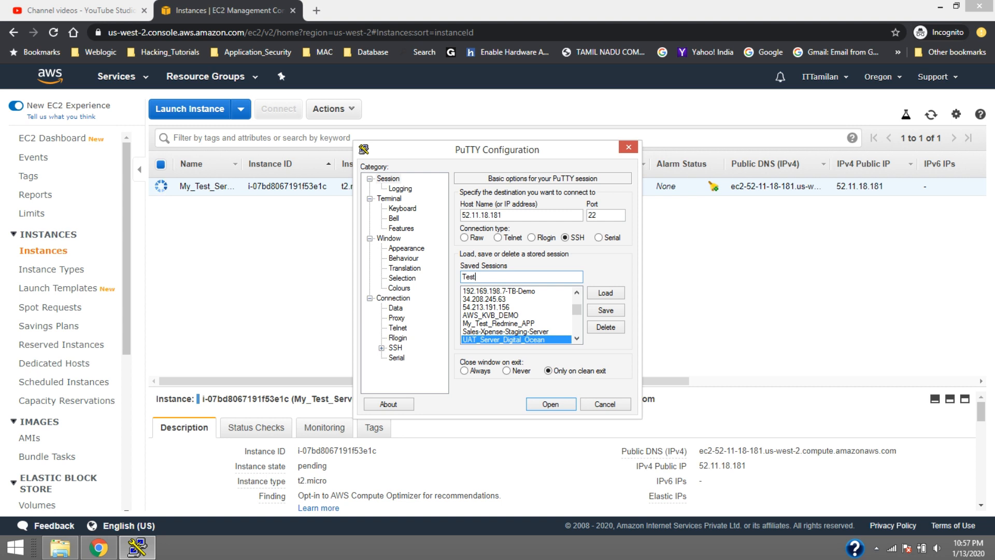
# Set My_Test_Server_Key.ppk from the AWS_Keys folder as the private key file for SSH authentication
pyautogui.click(382, 348)
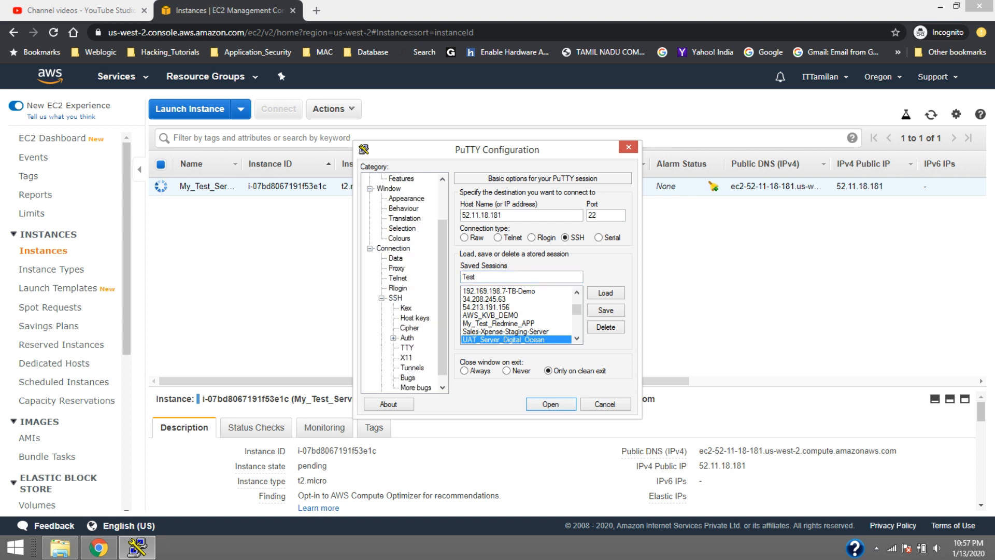
pyautogui.click(407, 338)
pyautogui.click(605, 320)
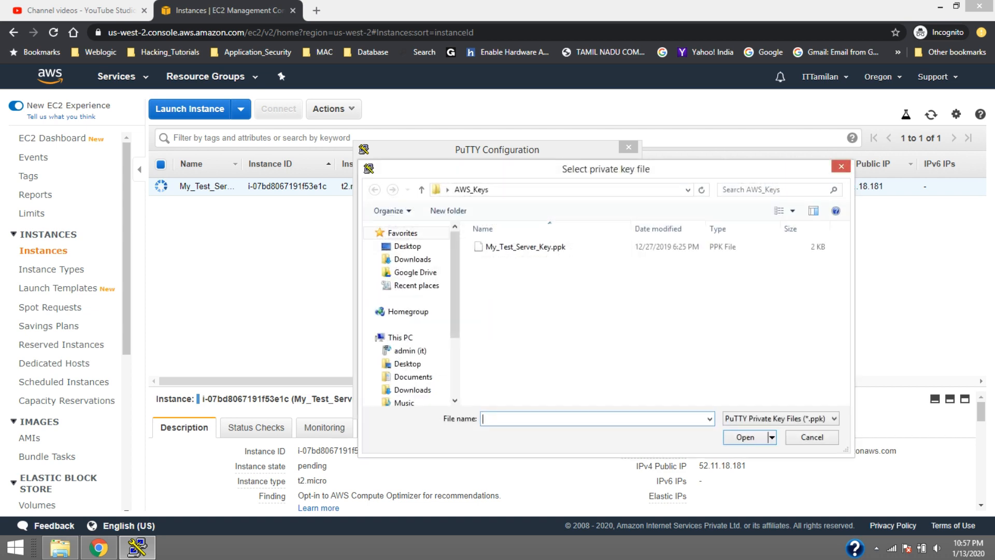
pyautogui.click(525, 247)
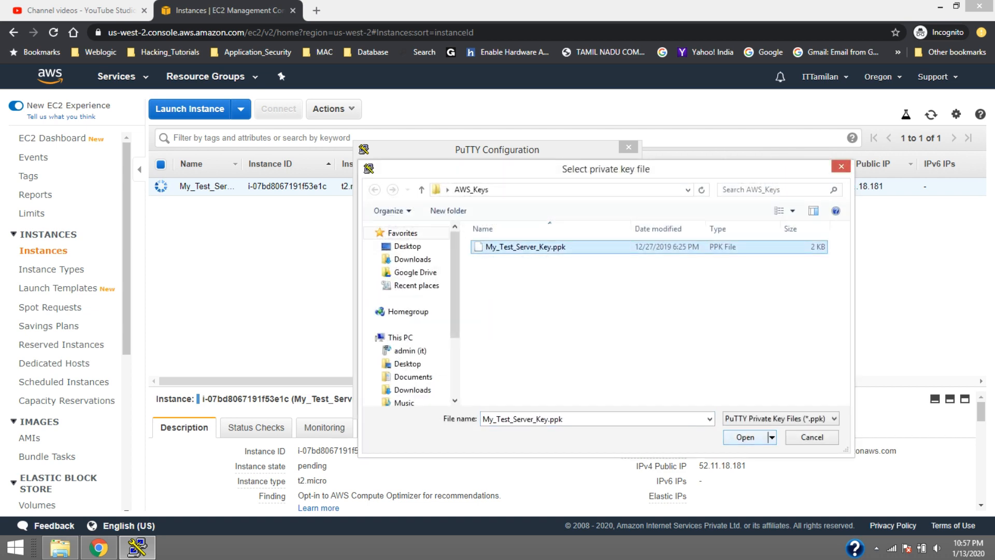
pyautogui.click(745, 437)
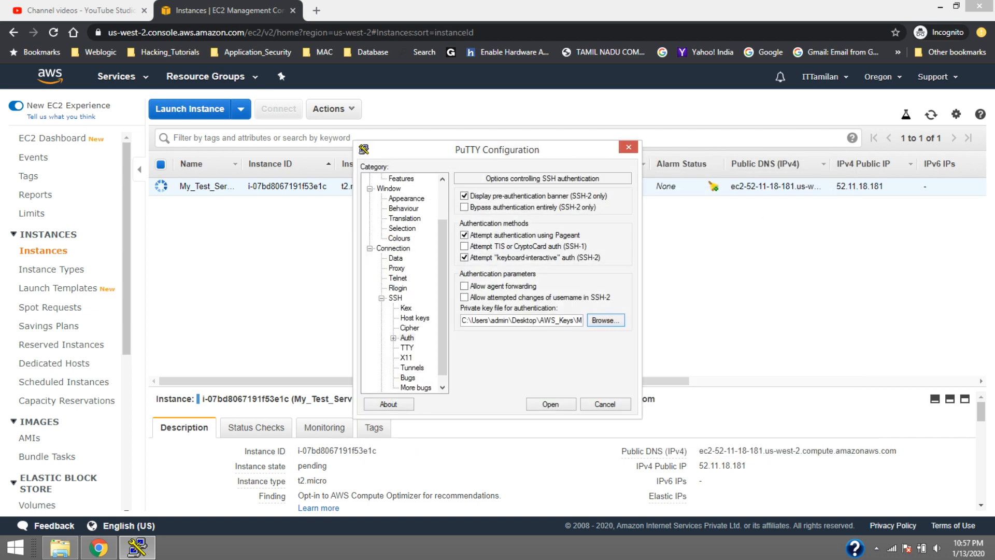
# Return to the basic session settings, open the SSH connection to 52.11.18.181 and log in as ubuntu
pyautogui.moveTo(442, 290); pyautogui.dragTo(442, 251)
pyautogui.click(388, 179)
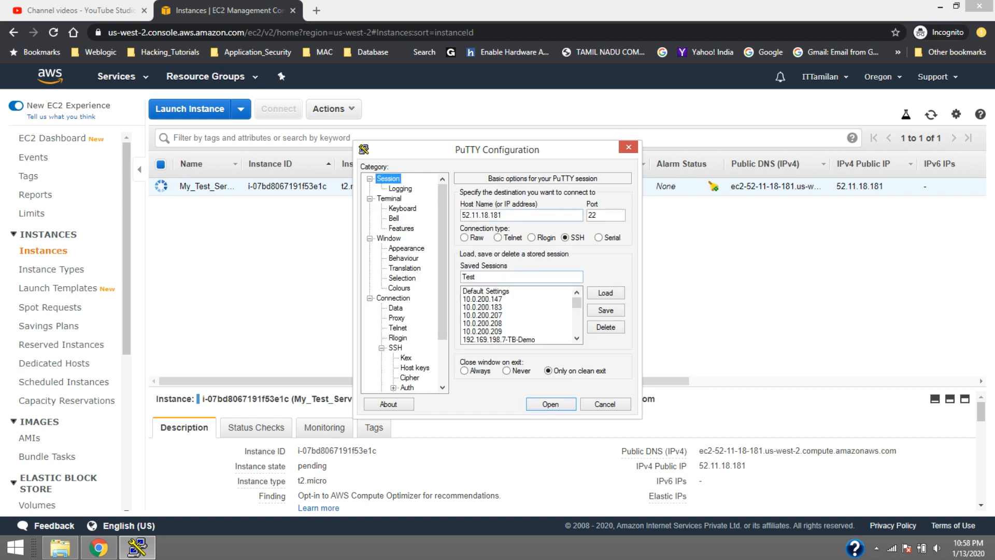
pyautogui.moveTo(497, 150); pyautogui.dragTo(337, 218)
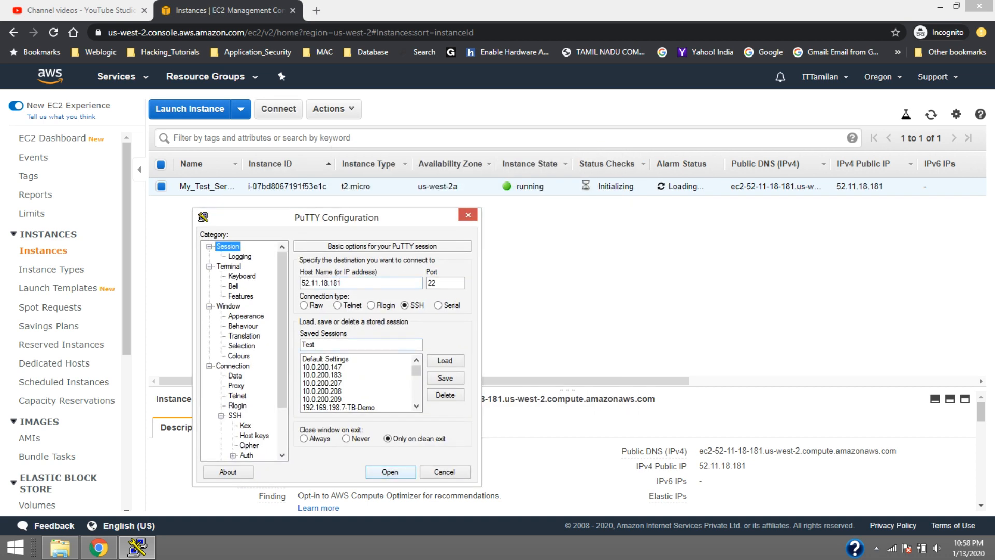
pyautogui.press('Return')
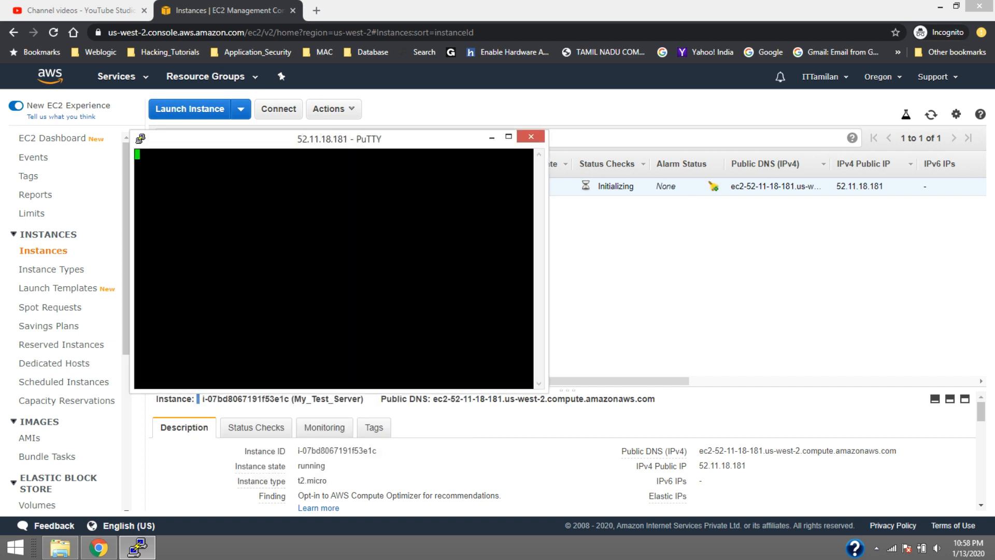
pyautogui.press('Return')
pyautogui.moveTo(373, 139); pyautogui.dragTo(529, 253)
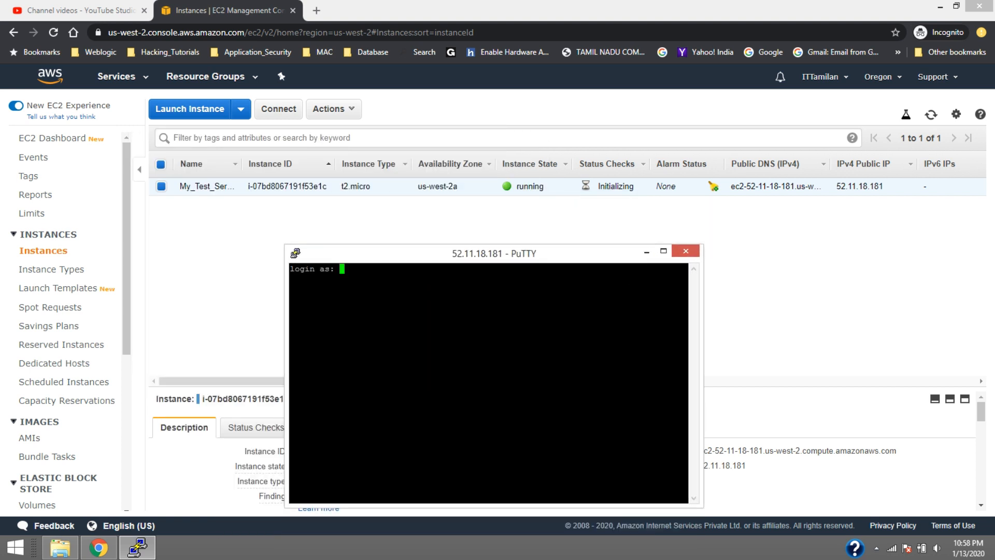
pyautogui.write('ubuntu')
pyautogui.press('Return')
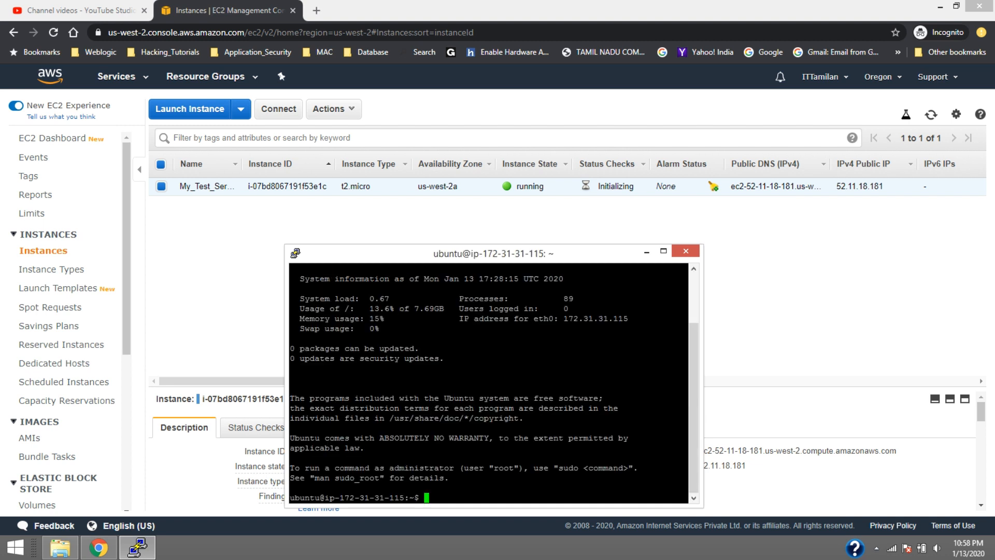
# Clear the terminal and list the server's disk usage with df -H, highlighting the root filesystem's available space
pyautogui.write('clear')
pyautogui.press('Return')
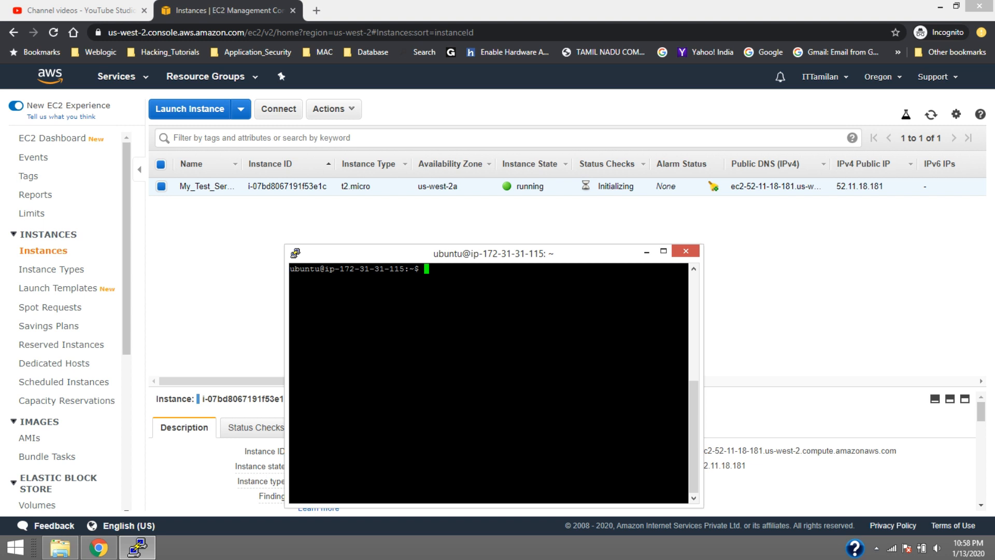
pyautogui.write('df -H')
pyautogui.press('Return')
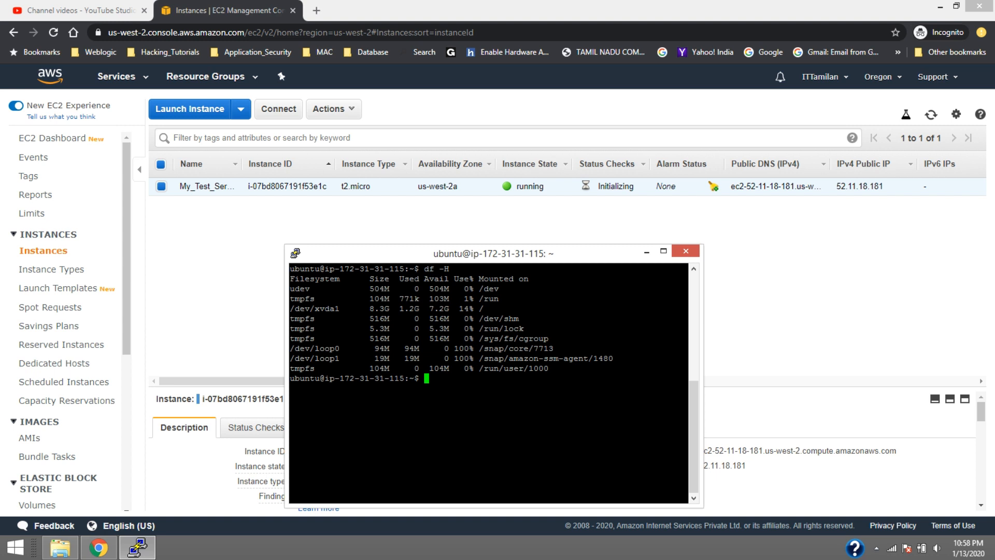
pyautogui.doubleClick(439, 309)
# Switch to the EC2 console in the browser and stop the My_Test_Server instance
pyautogui.hotkey('alt', 'Tab')
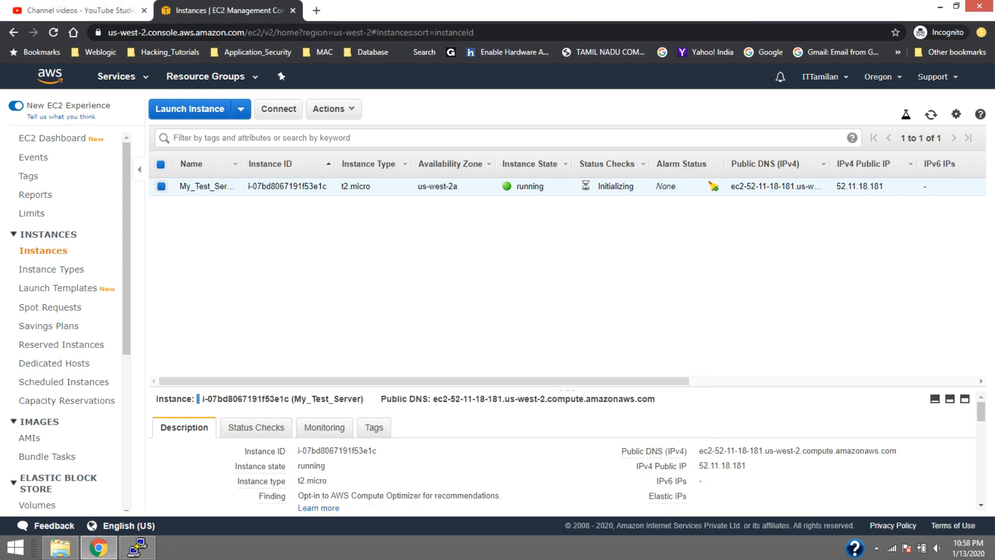
pyautogui.rightClick(271, 182)
pyautogui.moveTo(311, 250)
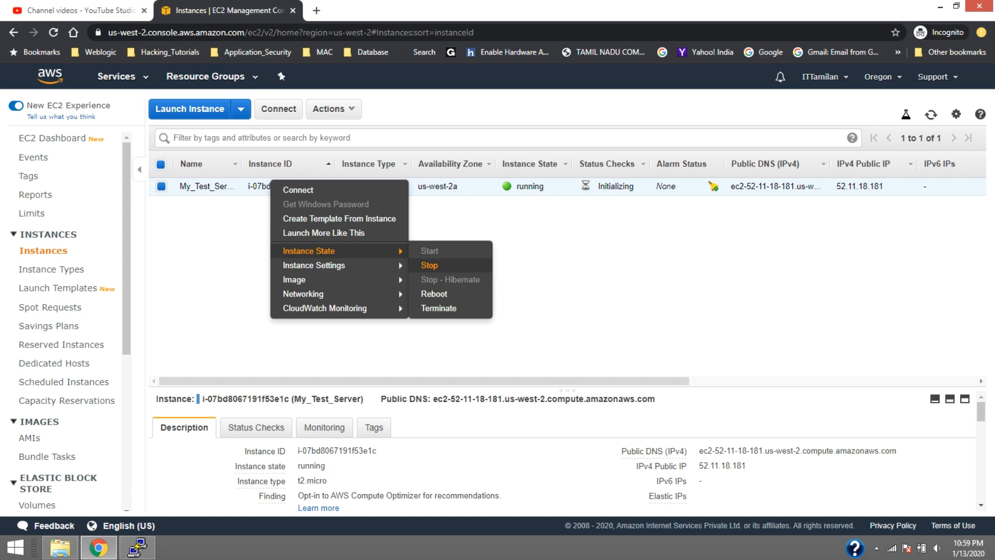
pyautogui.click(429, 264)
pyautogui.click(627, 380)
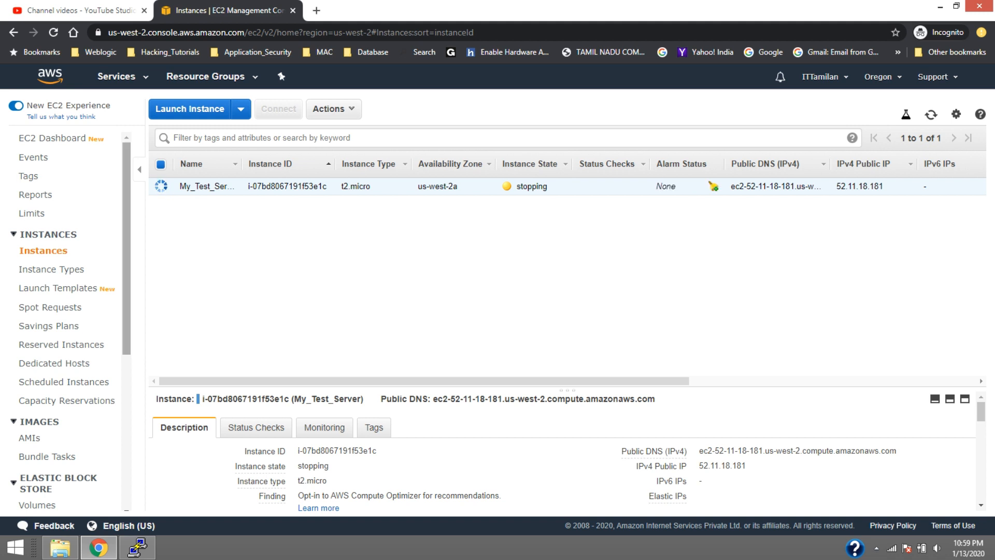
# Go to the Elastic Block Store volumes list and widen its Name and Volume ID columns
pyautogui.scroll(-2, 68, 319)
pyautogui.scroll(-1, 42, 414)
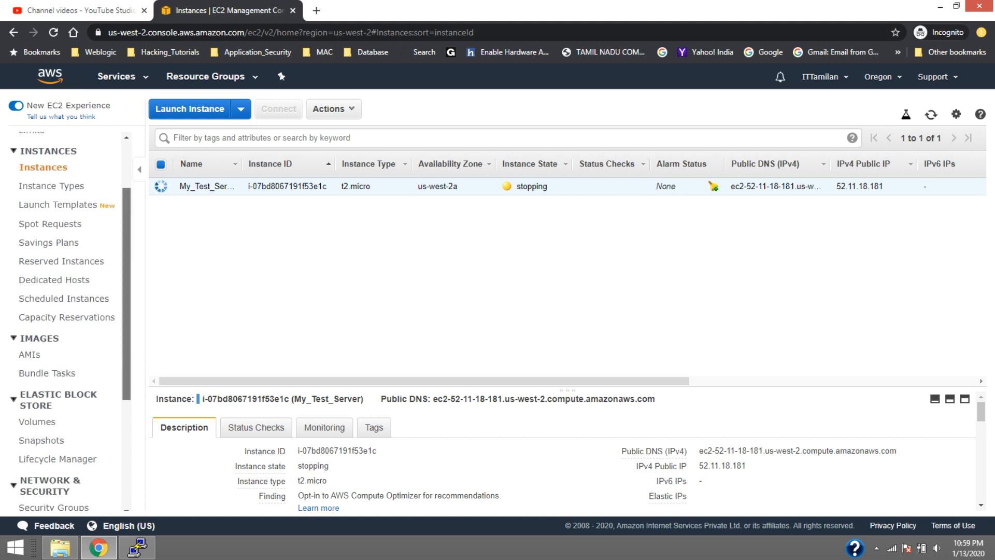
pyautogui.click(40, 410)
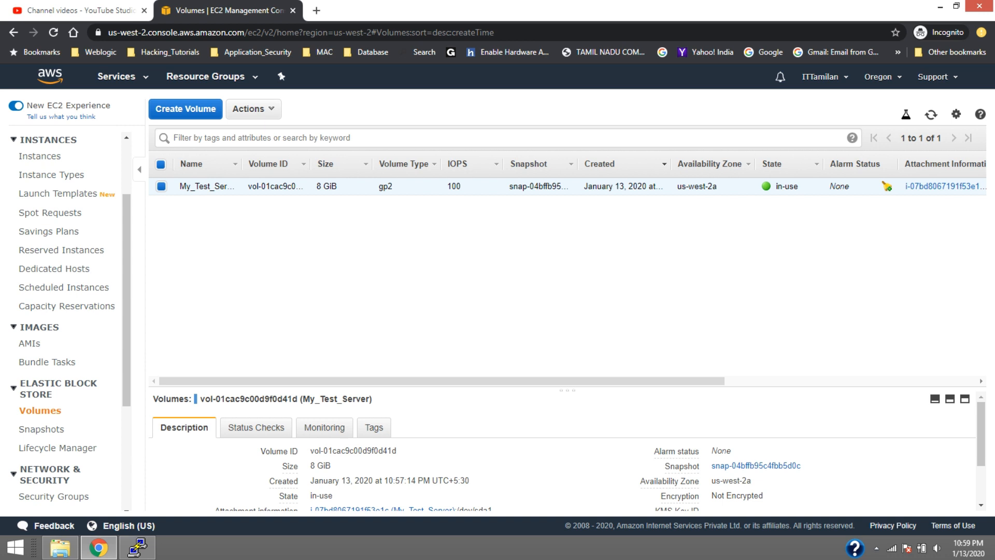
pyautogui.moveTo(242, 163); pyautogui.dragTo(288, 163)
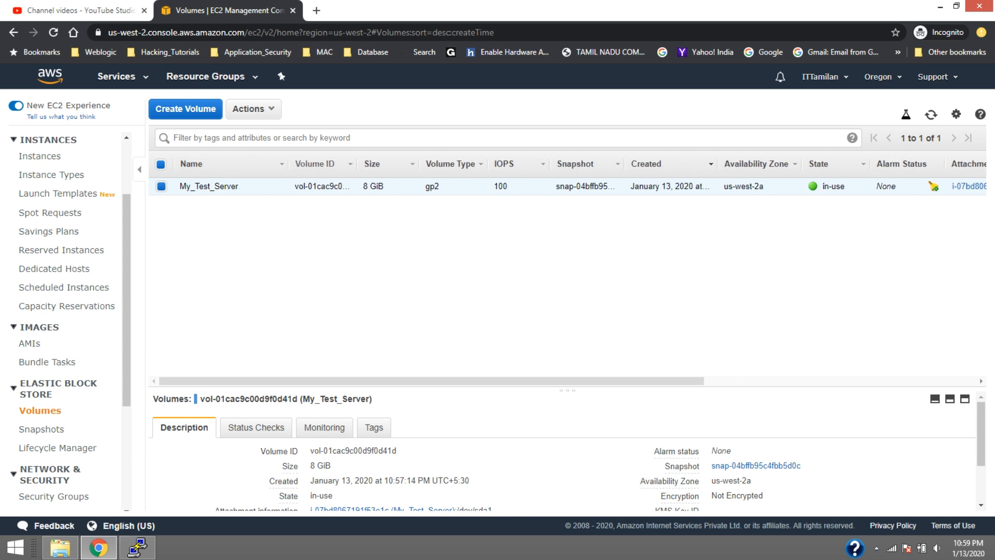
pyautogui.moveTo(357, 163); pyautogui.dragTo(433, 163)
# Start a snapshot of the My_Test_Server volume with My_Test_Snap1 as its description
pyautogui.rightClick(346, 182)
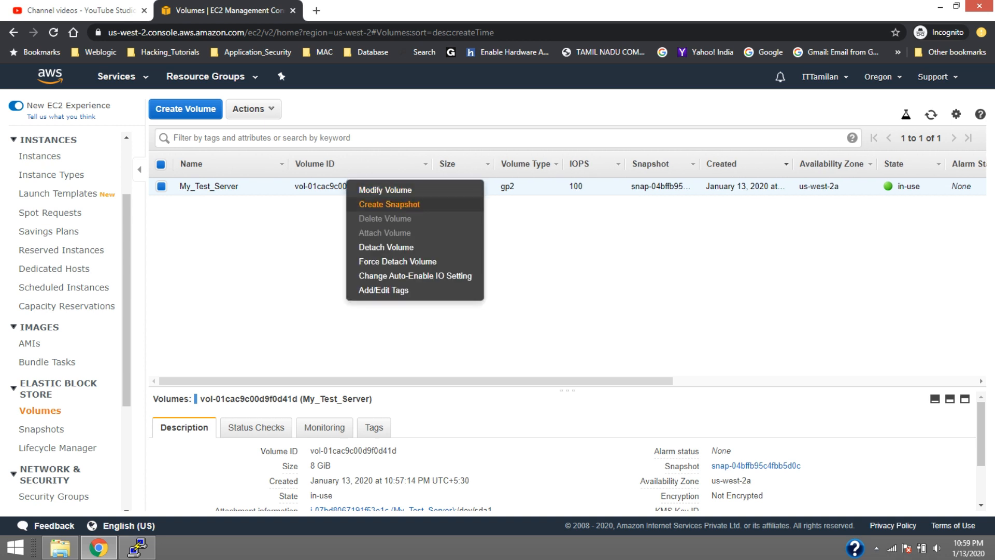
pyautogui.click(389, 204)
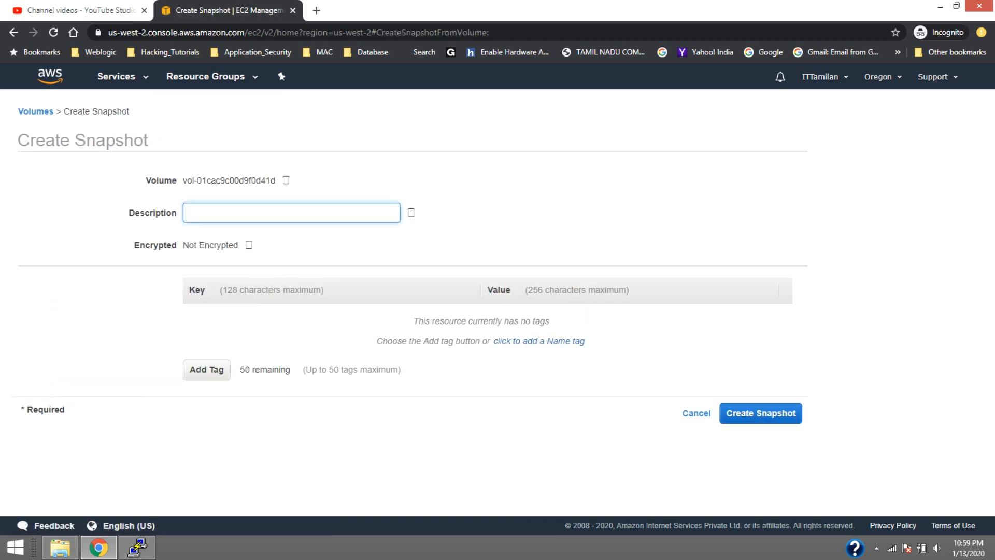
pyautogui.write('My_Test_Snap')
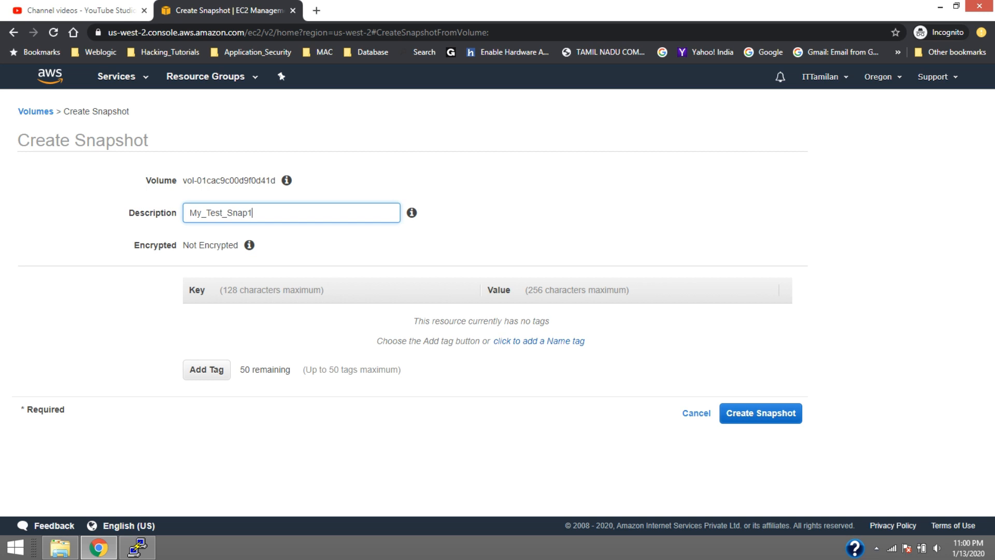
pyautogui.write('1')
# Reuse the description My_Test_Snap1 as the snapshot's Name tag, create the snapshot and close the confirmation
pyautogui.hotkey('ctrl', 'a')
pyautogui.hotkey('ctrl', 'c')
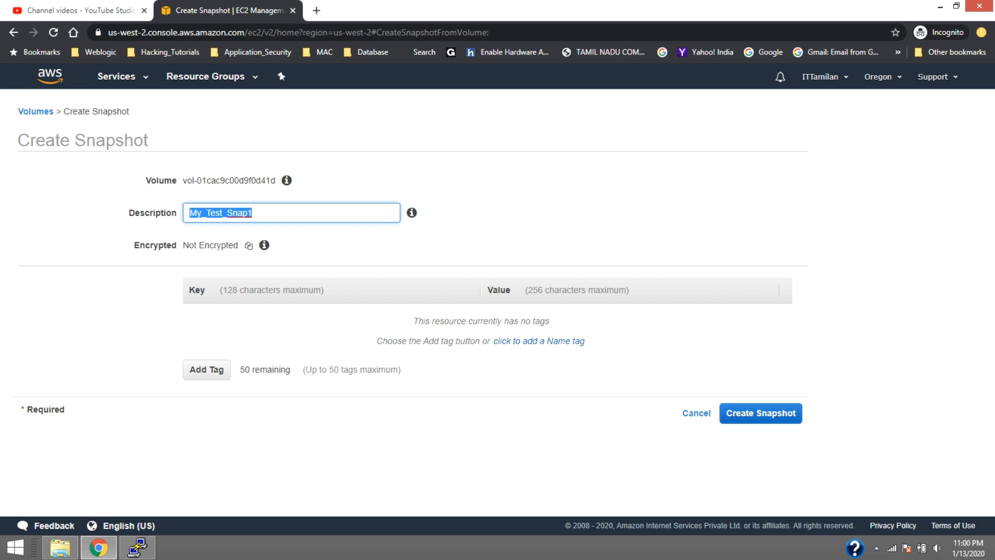
pyautogui.click(539, 341)
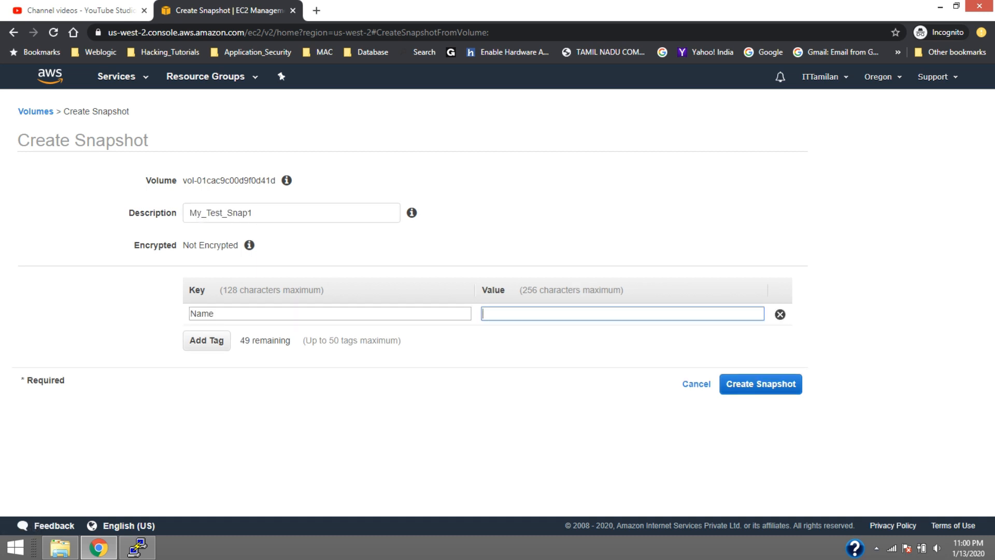
pyautogui.hotkey('ctrl', 'v')
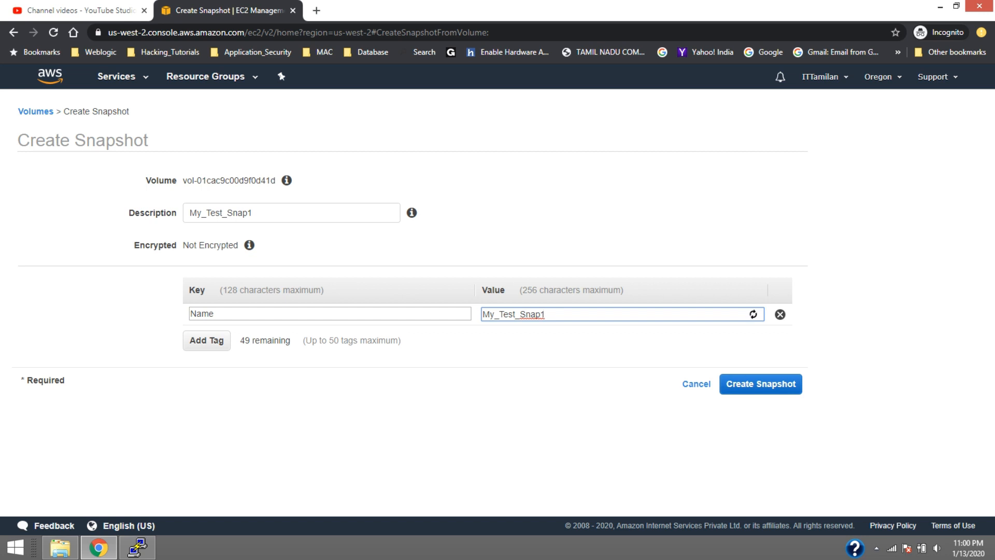
pyautogui.click(761, 383)
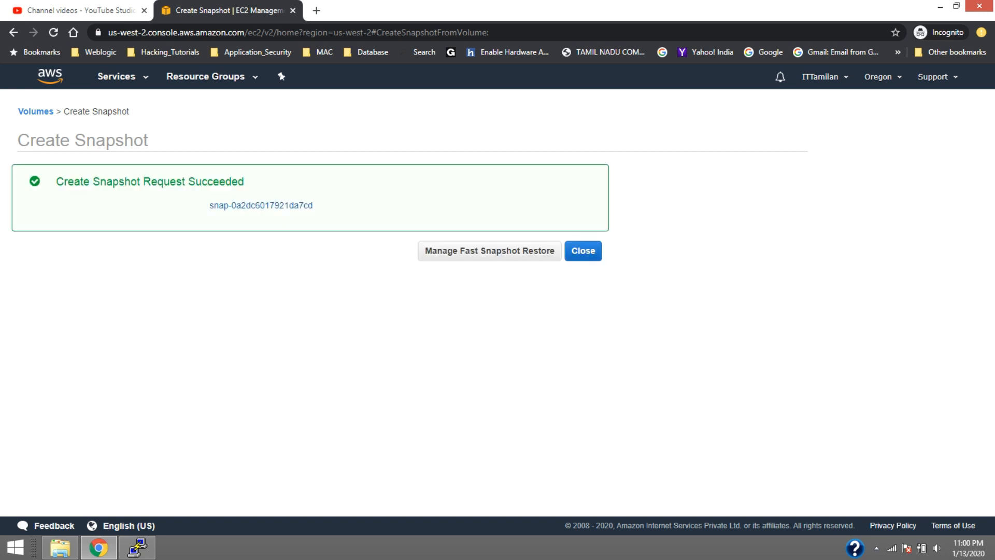
pyautogui.click(583, 251)
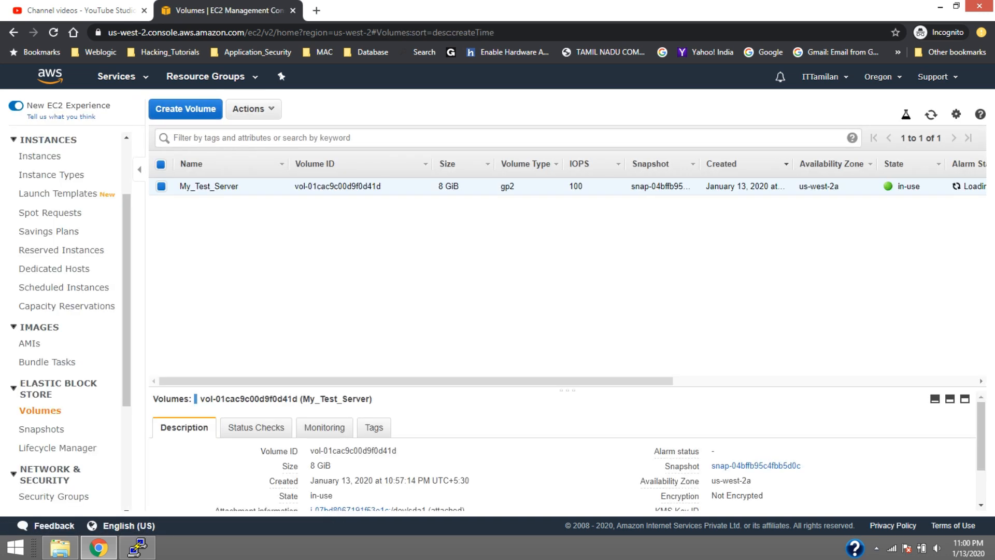
# Check the My_Test_Snap1 snapshot's progress and My_Test_Server's state, refresh the instances list and return to the snapshots list
pyautogui.click(44, 429)
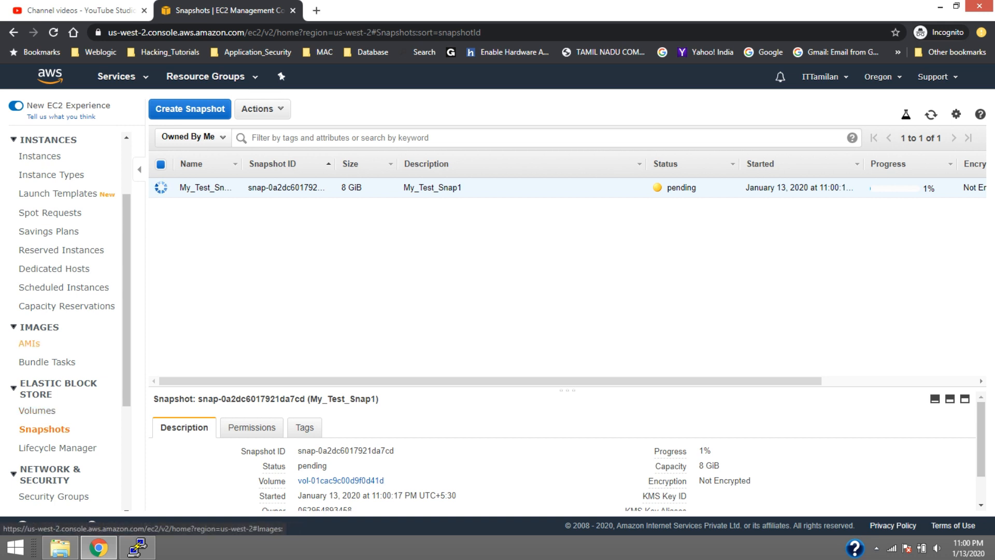
pyautogui.click(43, 156)
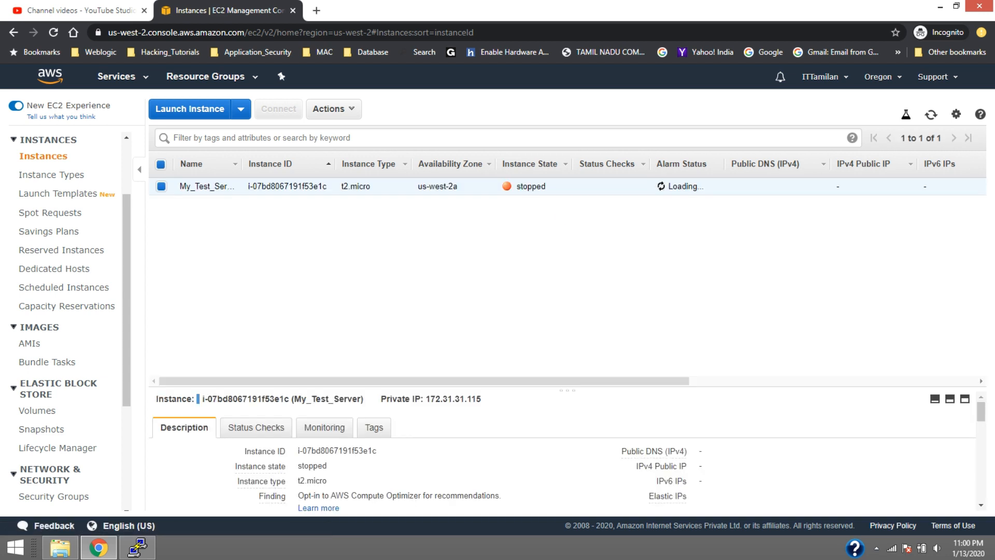
pyautogui.moveTo(423, 381)
pyautogui.mouseDown()
pyautogui.moveTo(711, 381)
pyautogui.moveTo(424, 381)
pyautogui.mouseUp()
pyautogui.click(932, 114)
pyautogui.click(44, 429)
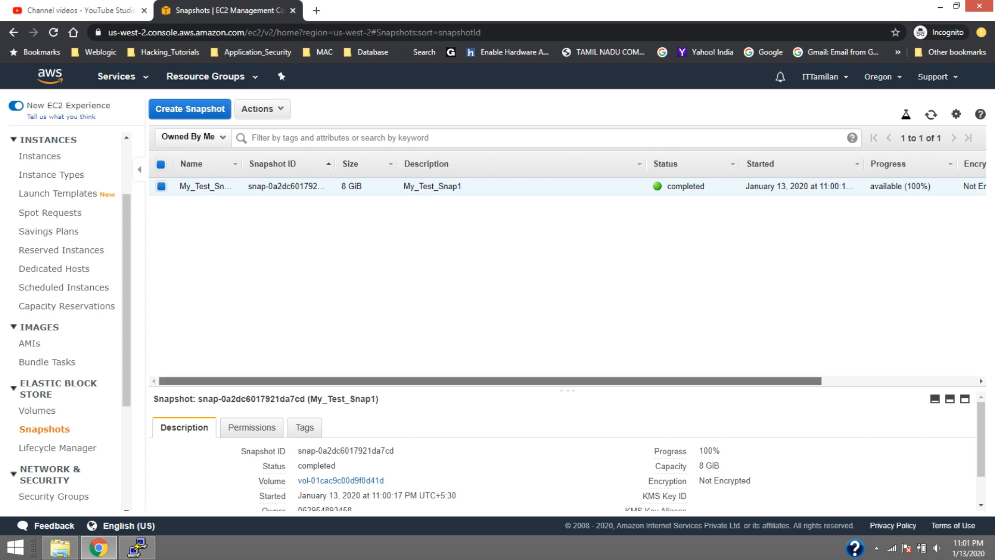
pyautogui.moveTo(490, 381)
pyautogui.mouseDown()
pyautogui.moveTo(645, 381)
pyautogui.moveTo(490, 381)
pyautogui.mouseUp()
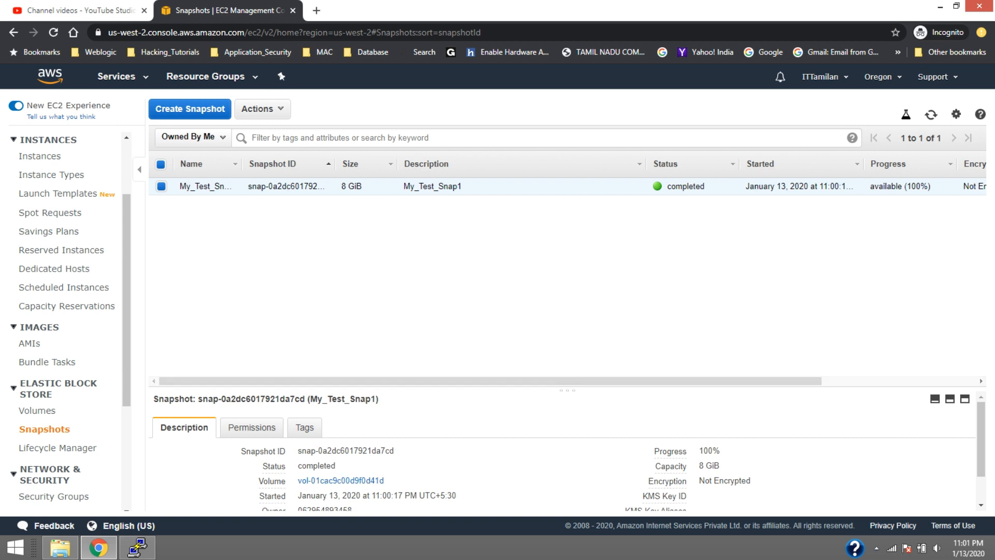
# Look at the existing volumes list and go back to the snapshots list
pyautogui.rightClick(274, 183)
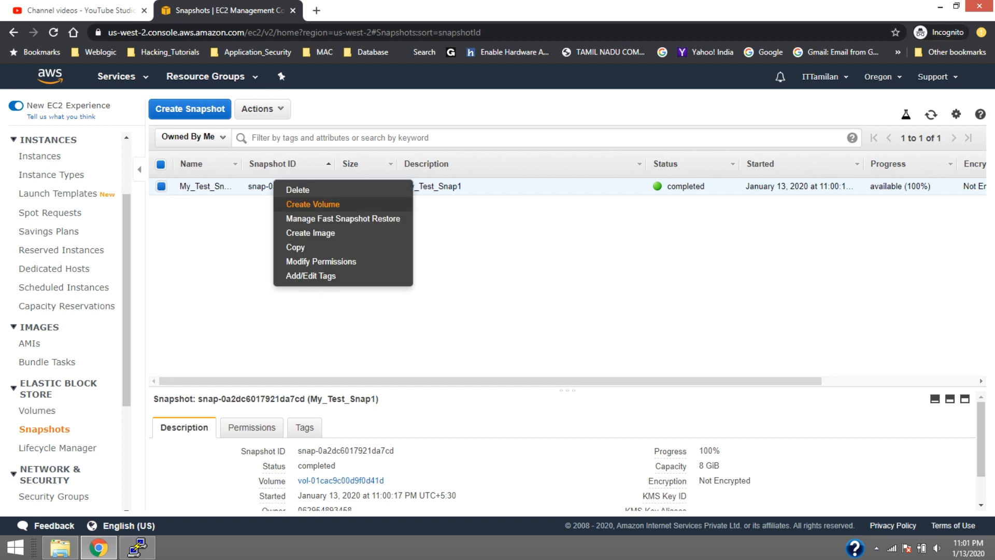
pyautogui.click(37, 410)
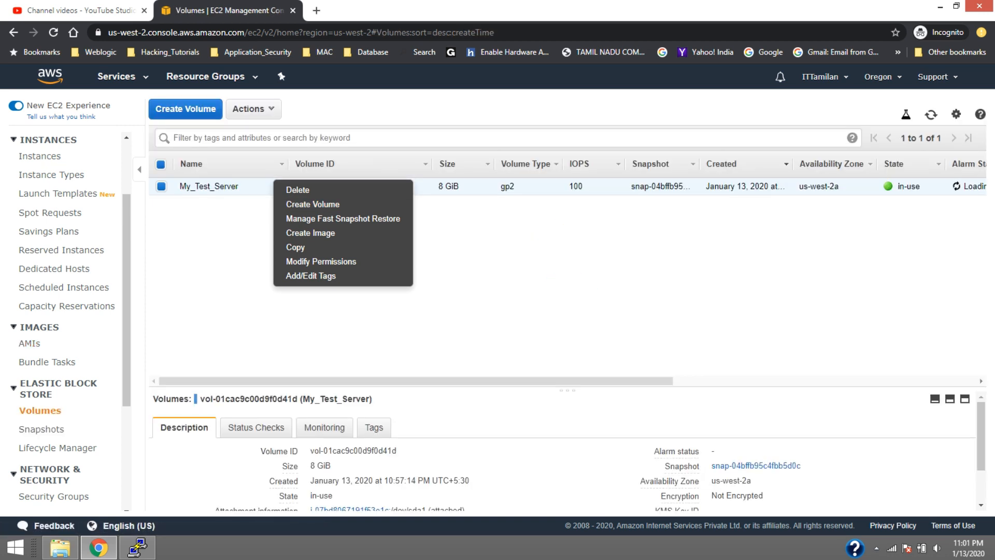
pyautogui.click(44, 430)
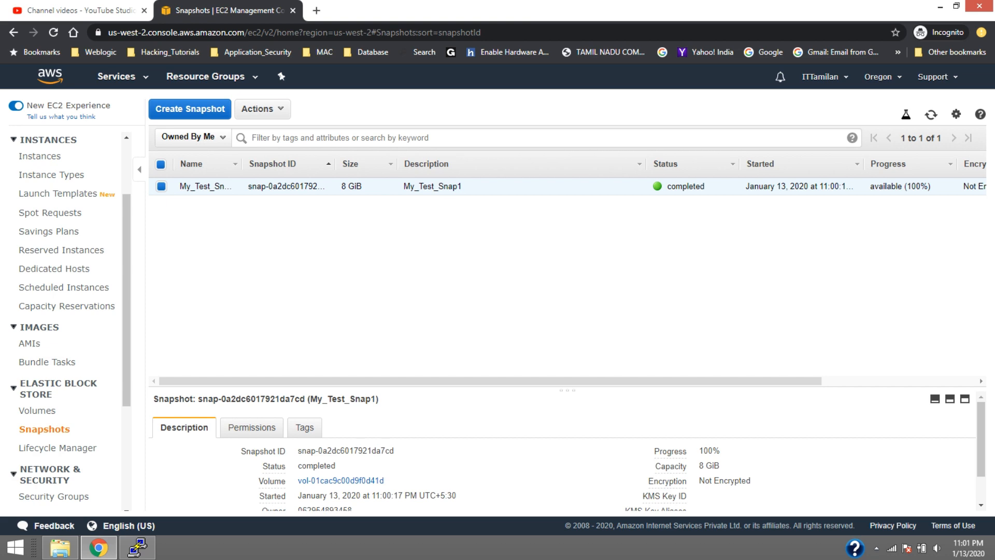
pyautogui.rightClick(272, 181)
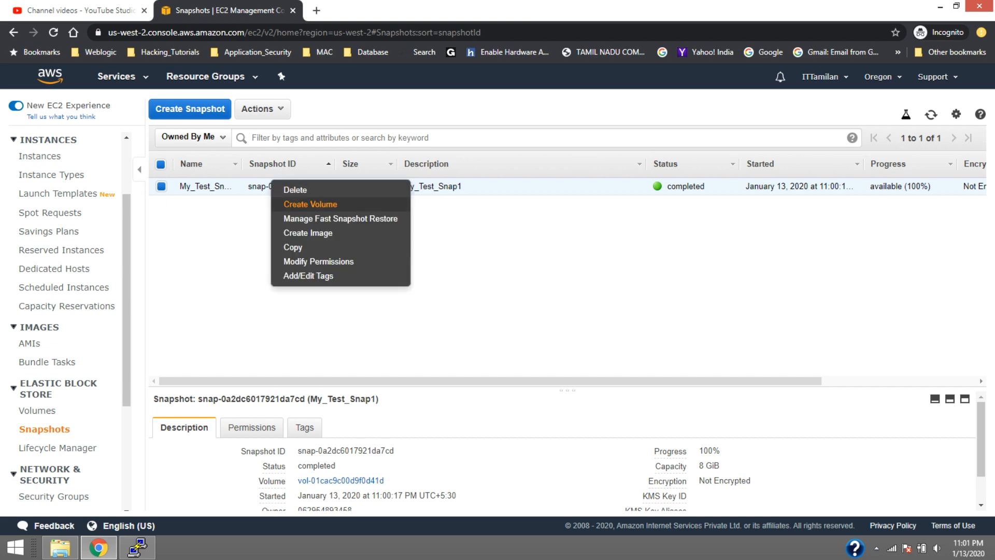
pyautogui.click(310, 204)
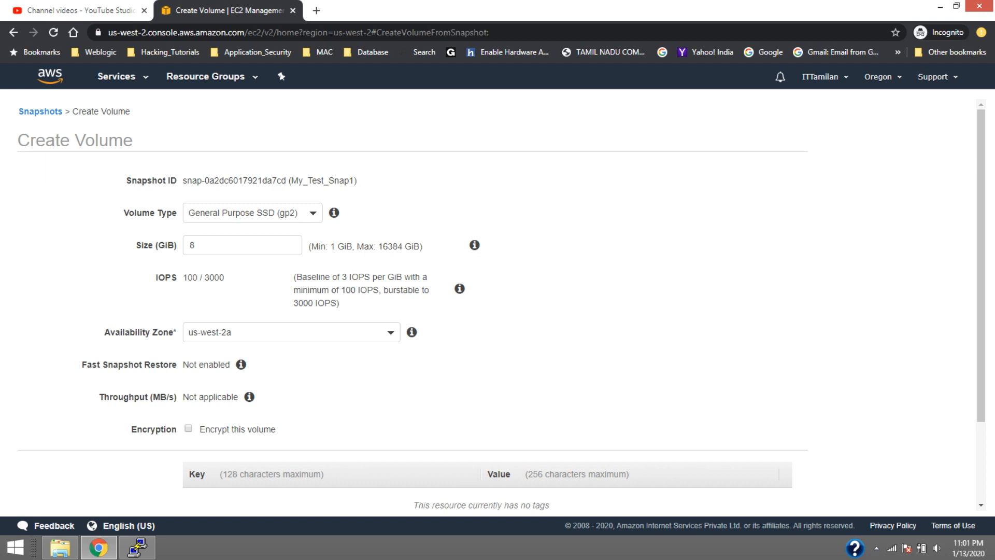
pyautogui.doubleClick(192, 245)
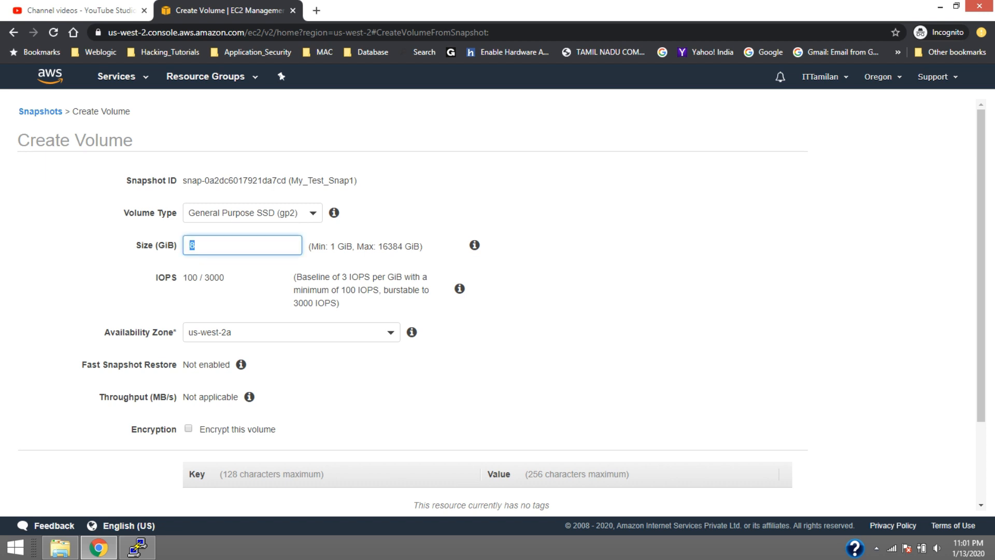
pyautogui.write('1')
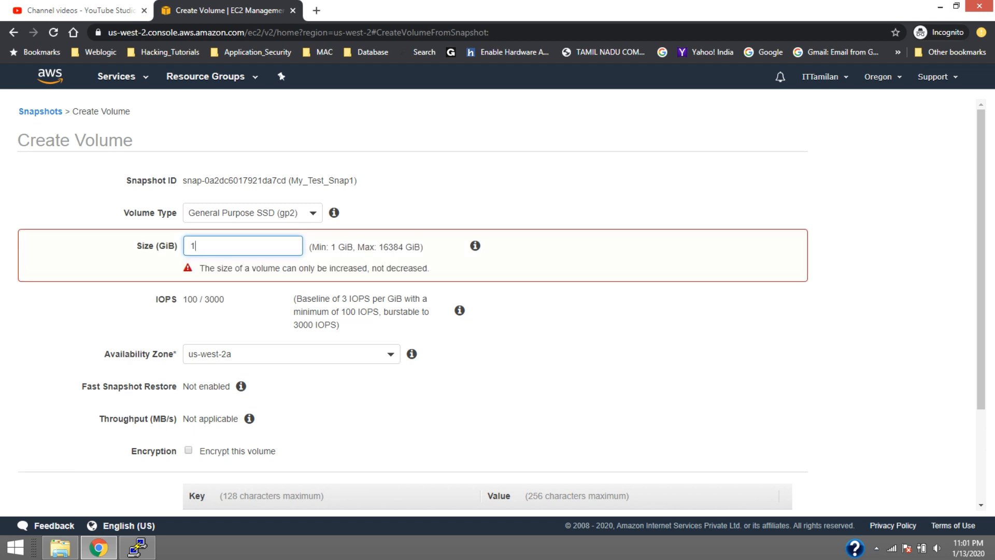
pyautogui.write('6')
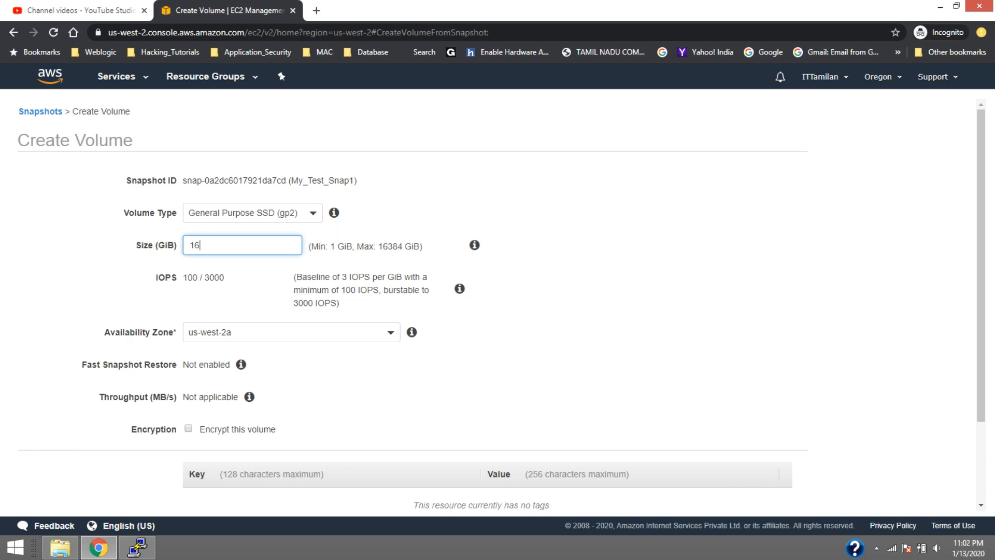
pyautogui.scroll(-2, 499, 306)
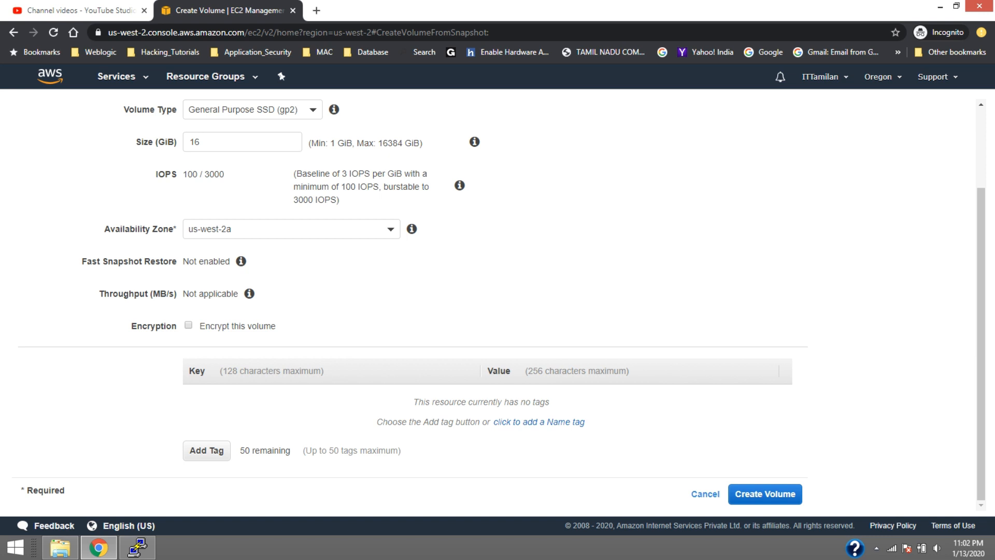
pyautogui.click(705, 494)
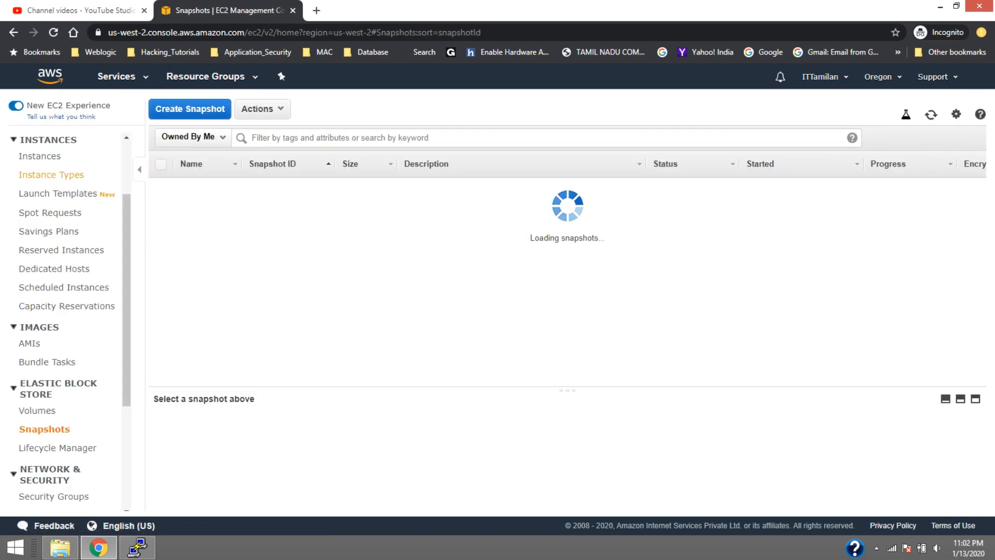
# Check My_Test_Server's state and details in the instances list and the device name in its volume's attachment information
pyautogui.click(40, 156)
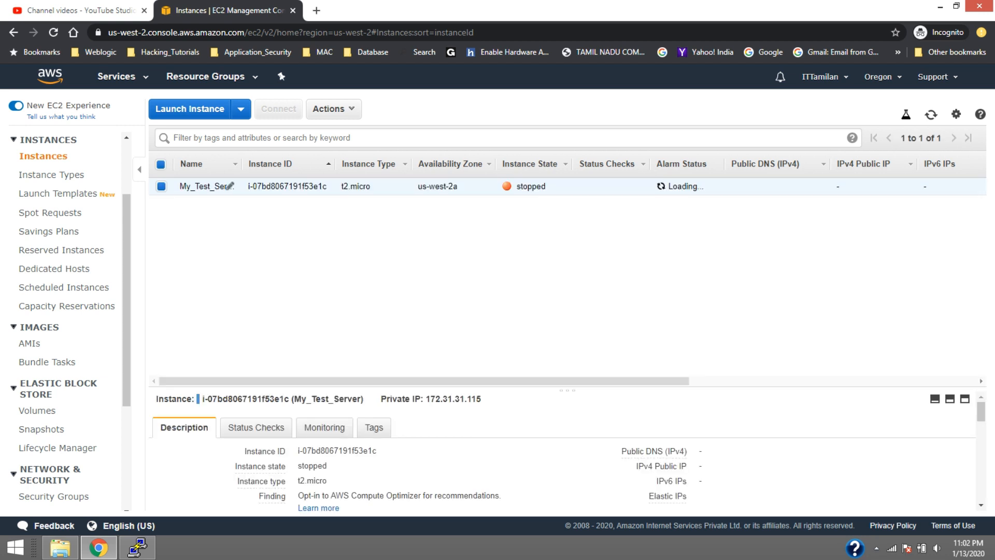
pyautogui.scroll(-1, 387, 451)
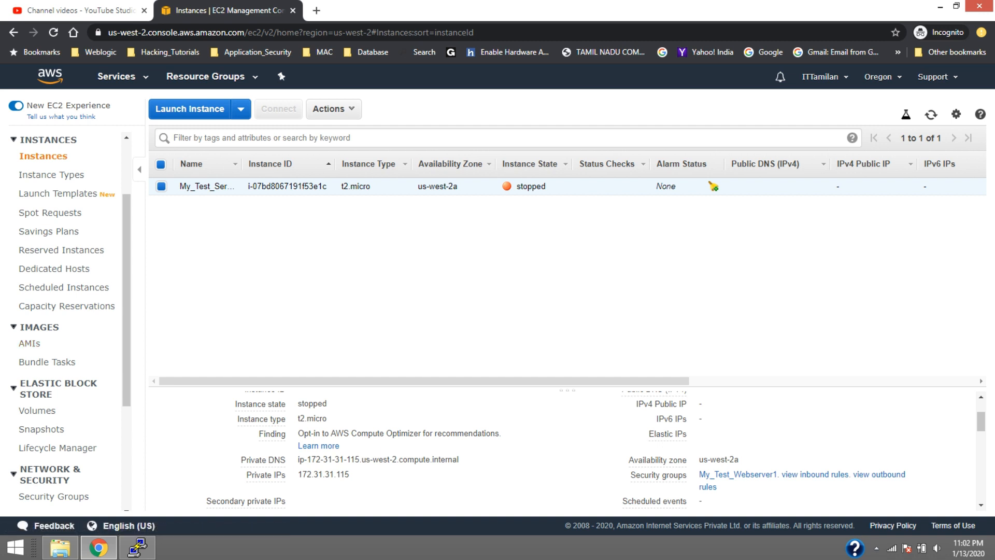
pyautogui.moveTo(467, 380)
pyautogui.mouseDown()
pyautogui.moveTo(753, 381)
pyautogui.moveTo(467, 381)
pyautogui.mouseUp()
pyautogui.click(37, 410)
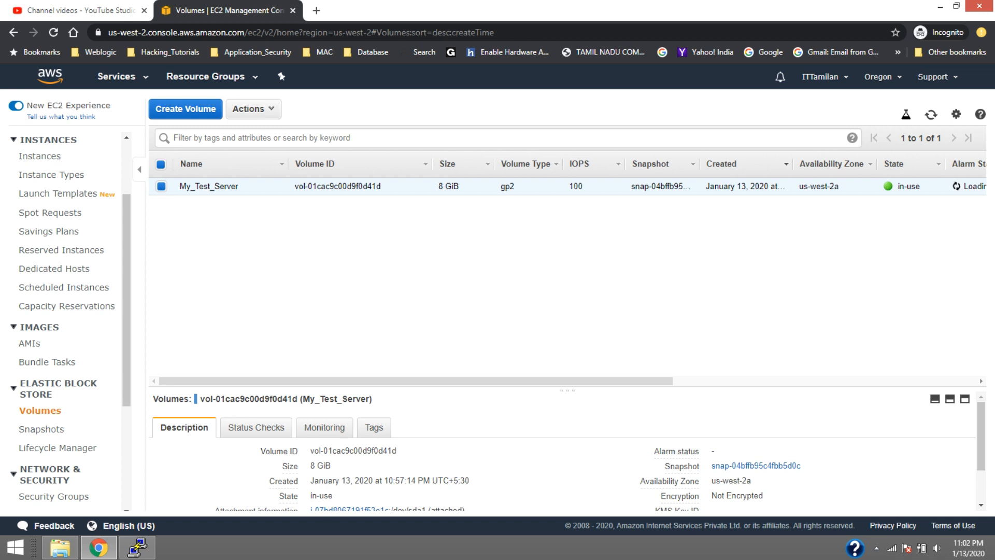
pyautogui.moveTo(415, 381)
pyautogui.mouseDown()
pyautogui.moveTo(704, 381)
pyautogui.moveTo(415, 381)
pyautogui.mouseUp()
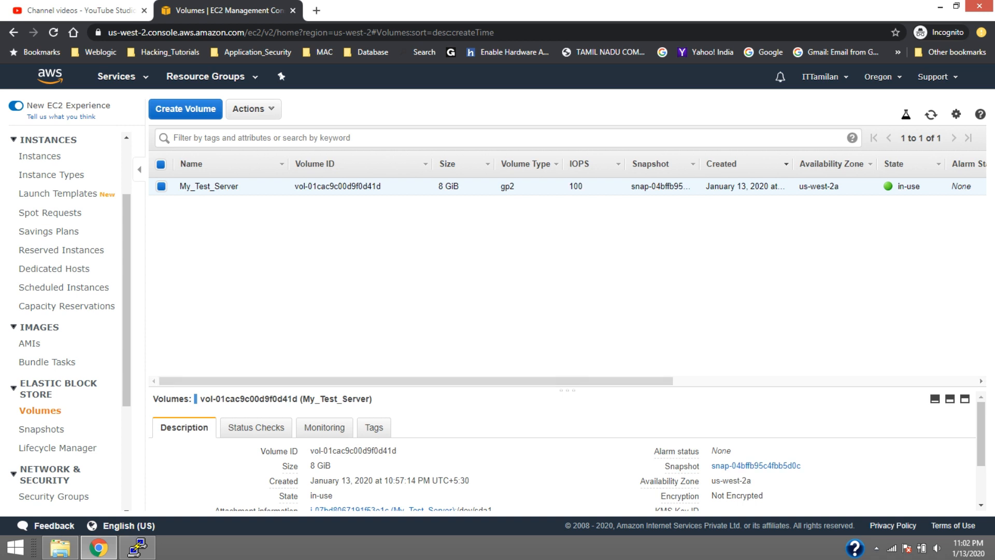
pyautogui.scroll(-1, 565, 451)
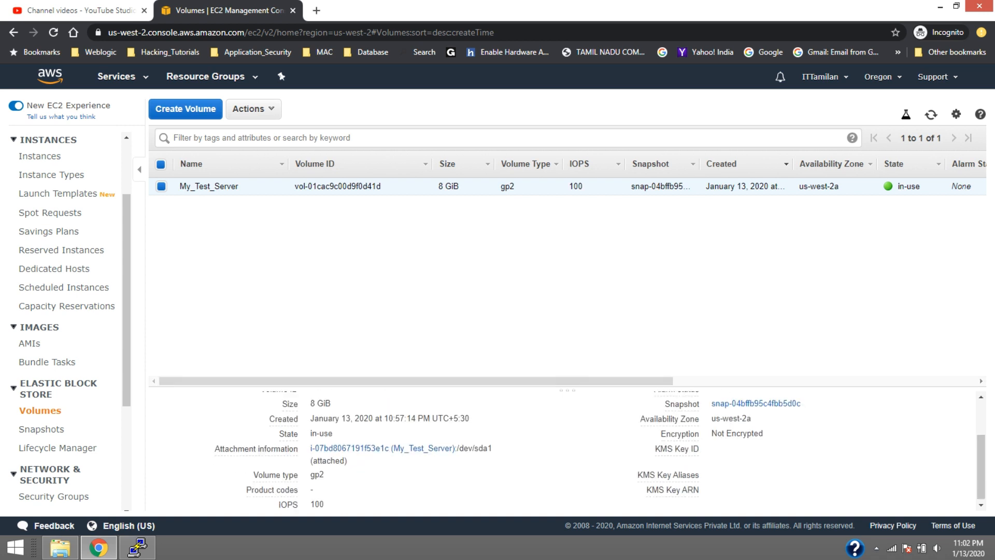
pyautogui.moveTo(493, 447); pyautogui.dragTo(457, 448)
# Start creating a volume from the My_Test_Snap1 snapshot with a size of 16 GiB
pyautogui.click(44, 429)
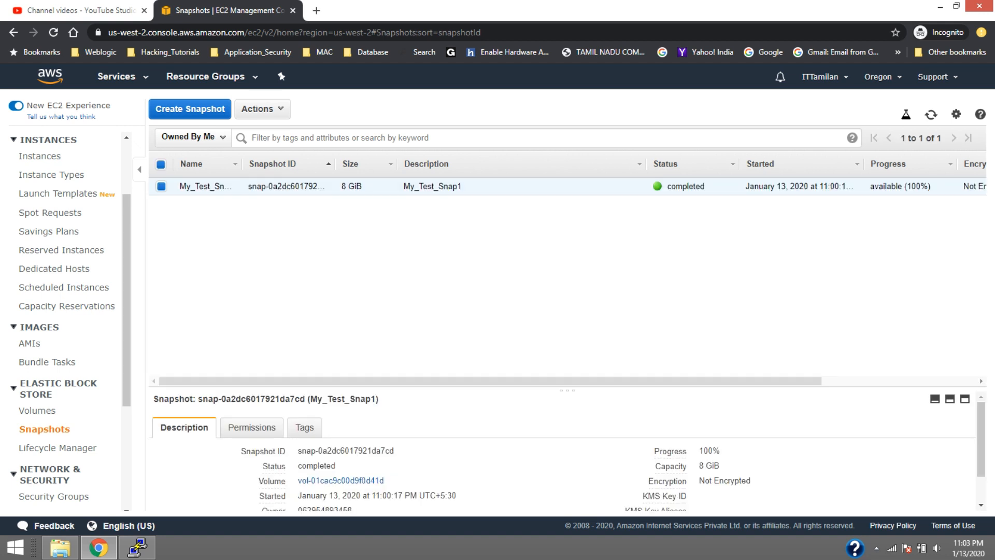
pyautogui.rightClick(287, 182)
pyautogui.click(324, 205)
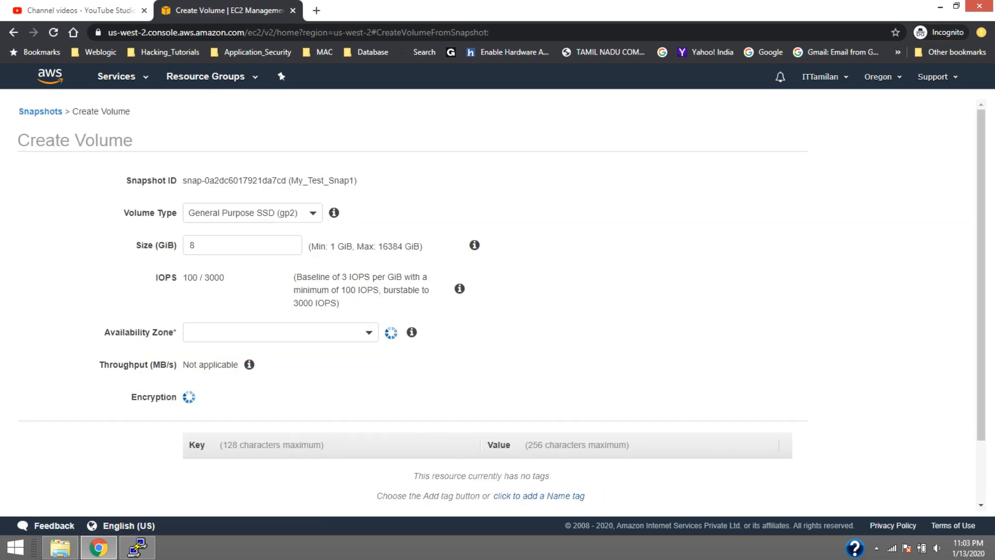
pyautogui.write('16')
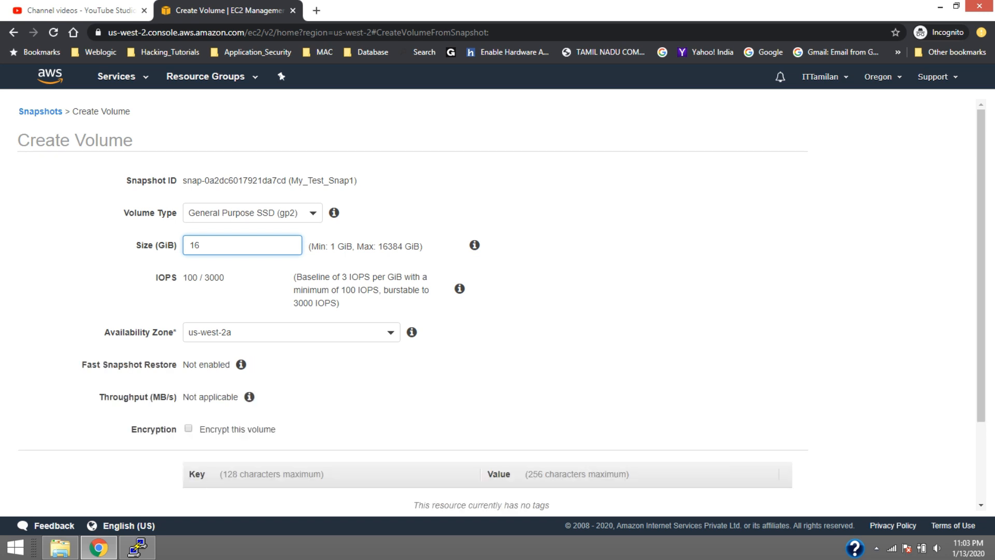
# Add the Name tag My_Test_addition_16GB, create the volume and close the confirmation
pyautogui.scroll(-2, 498, 305)
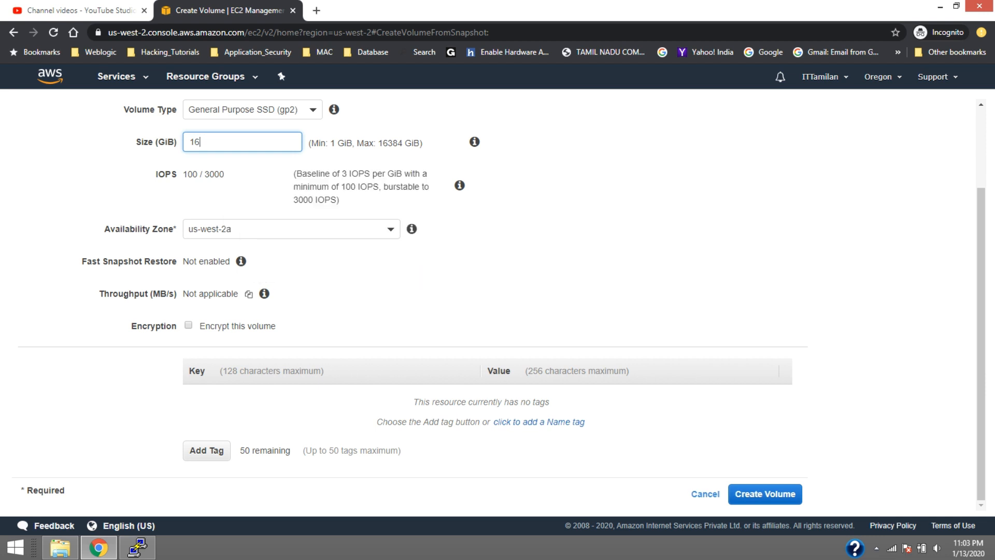
pyautogui.click(539, 422)
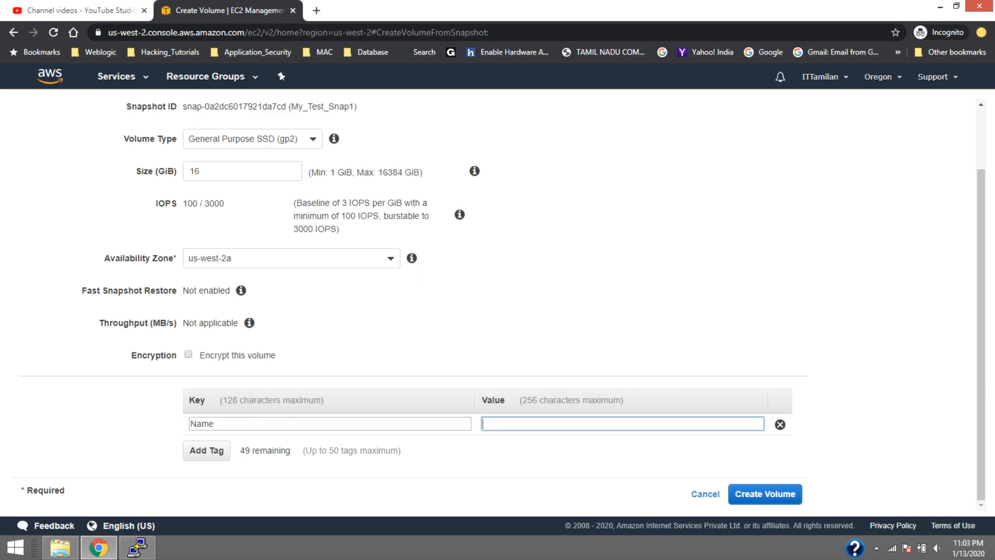
pyautogui.write('My')
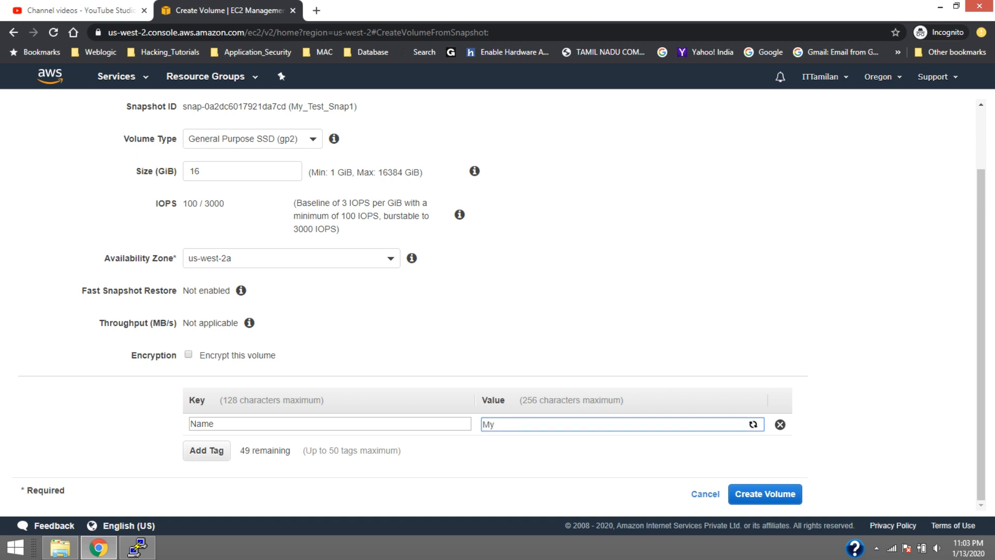
pyautogui.write('_Test_addtion_16GB')
pyautogui.rightClick(542, 424)
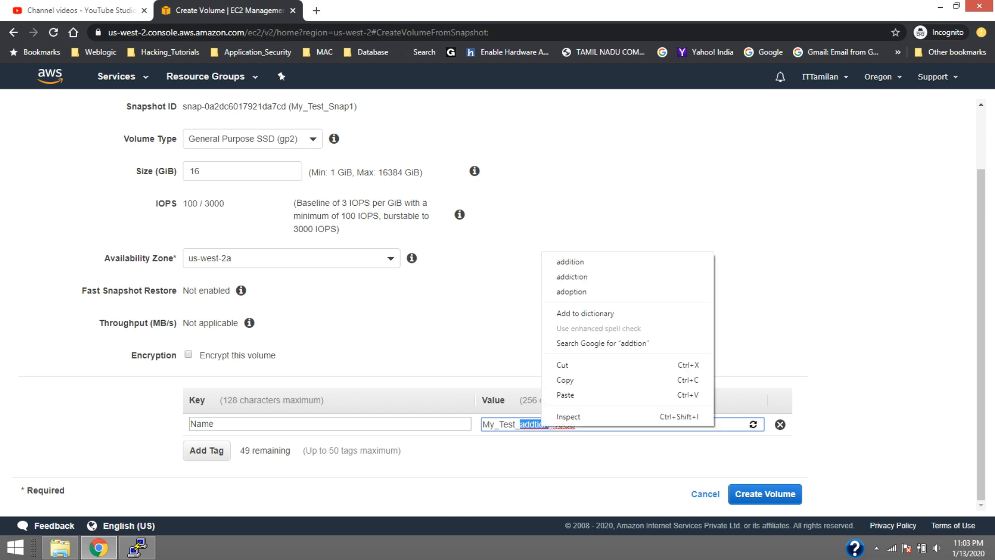
pyautogui.click(571, 261)
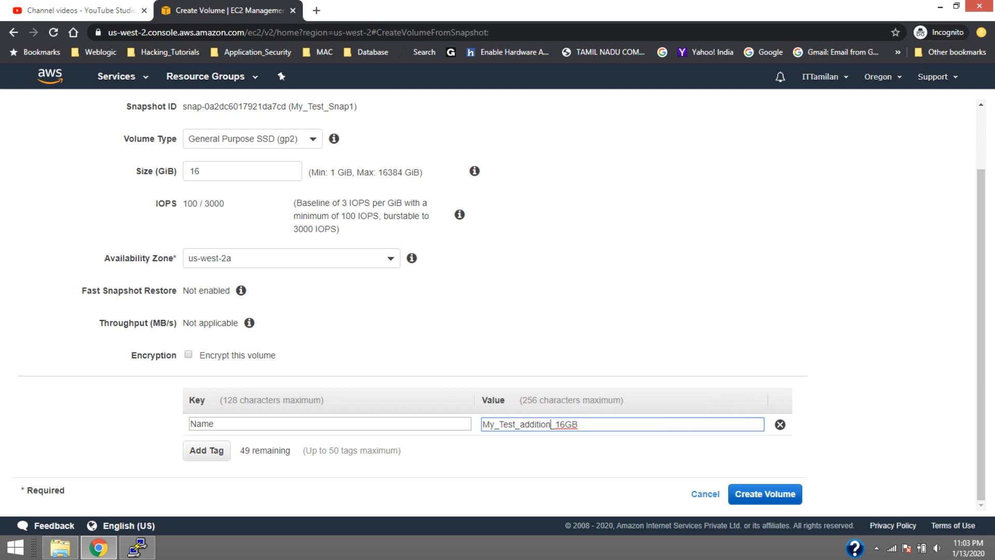
pyautogui.click(765, 494)
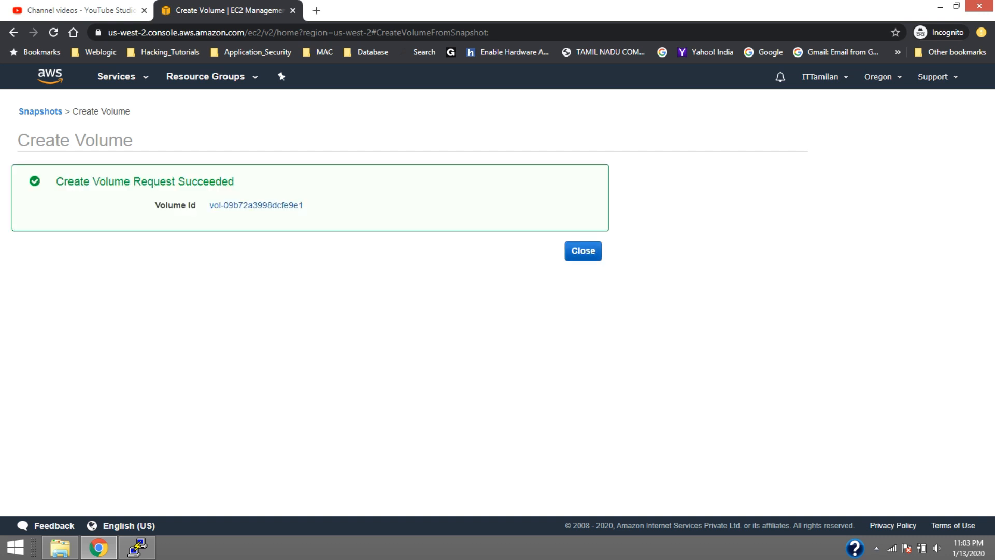
pyautogui.click(583, 251)
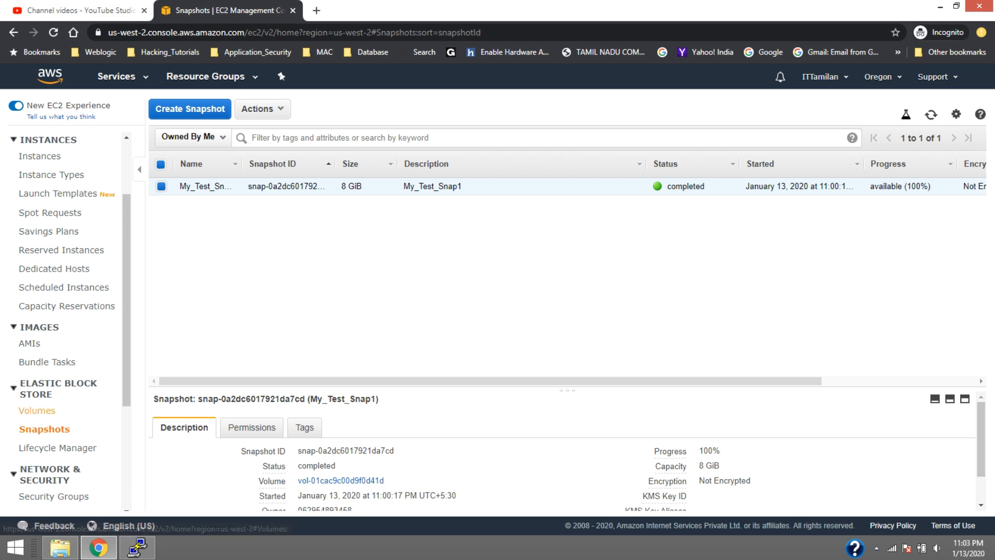
# Open the volumes list, compare both volumes' state and attachment columns, and select the My_Test_Server volume
pyautogui.click(39, 410)
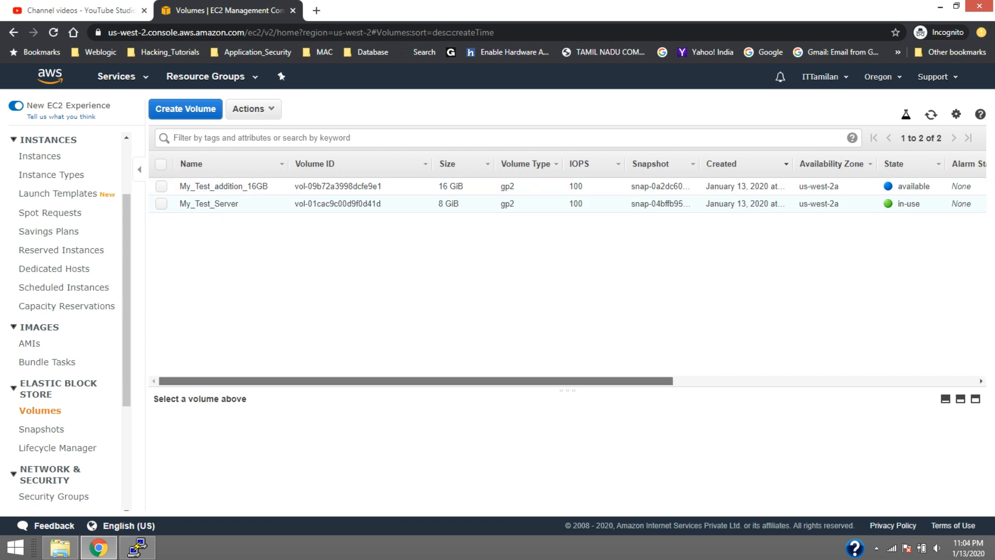
pyautogui.moveTo(415, 381); pyautogui.dragTo(526, 381)
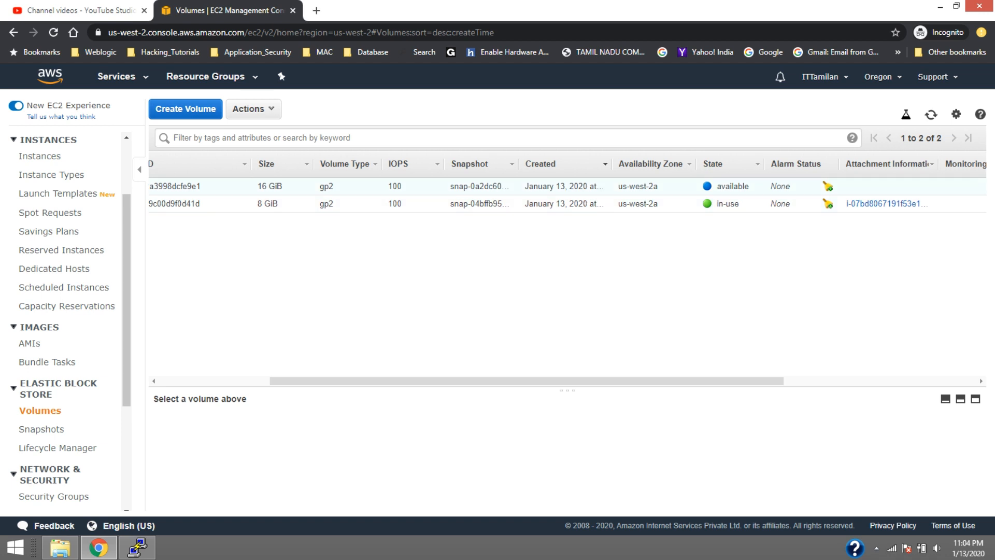
pyautogui.moveTo(526, 381); pyautogui.dragTo(416, 381)
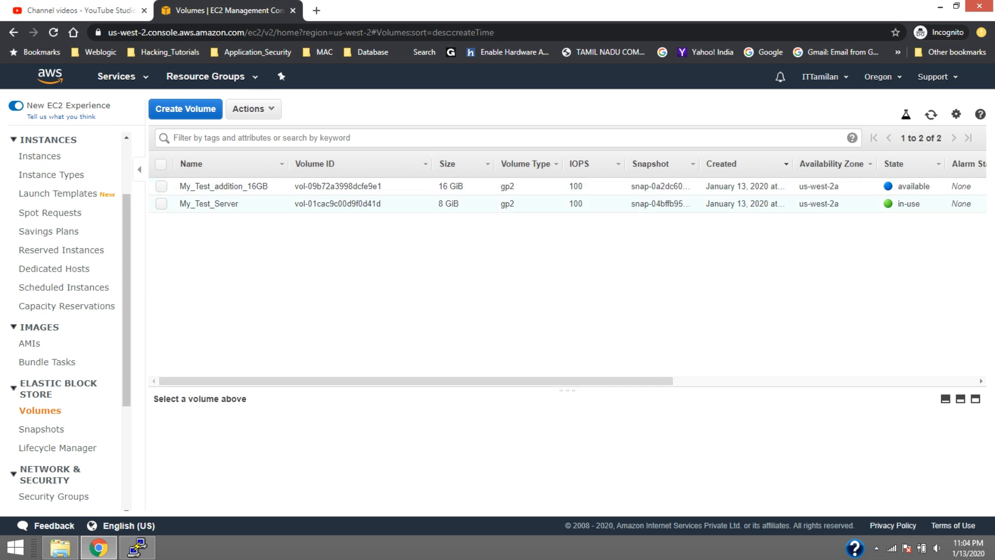
pyautogui.click(161, 204)
pyautogui.rightClick(334, 199)
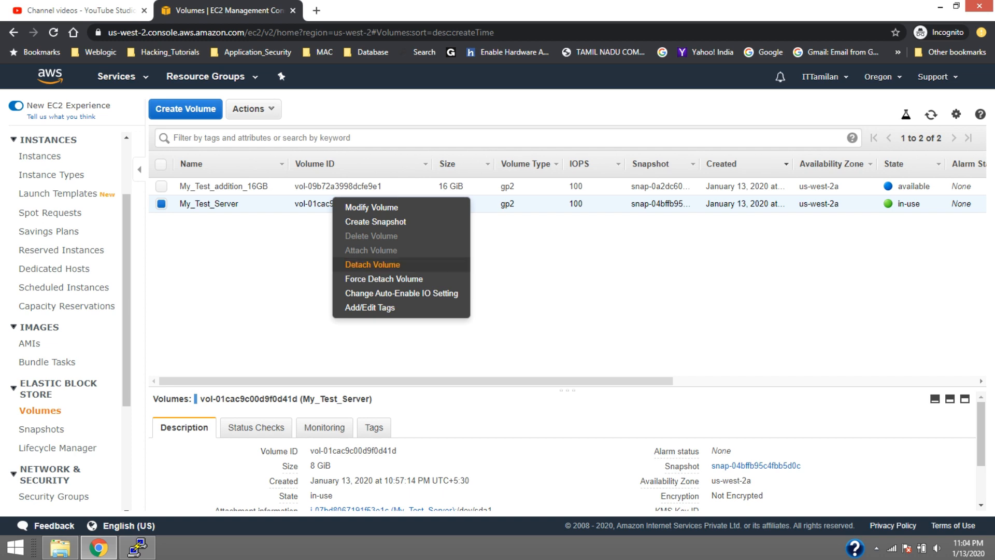
pyautogui.click(372, 265)
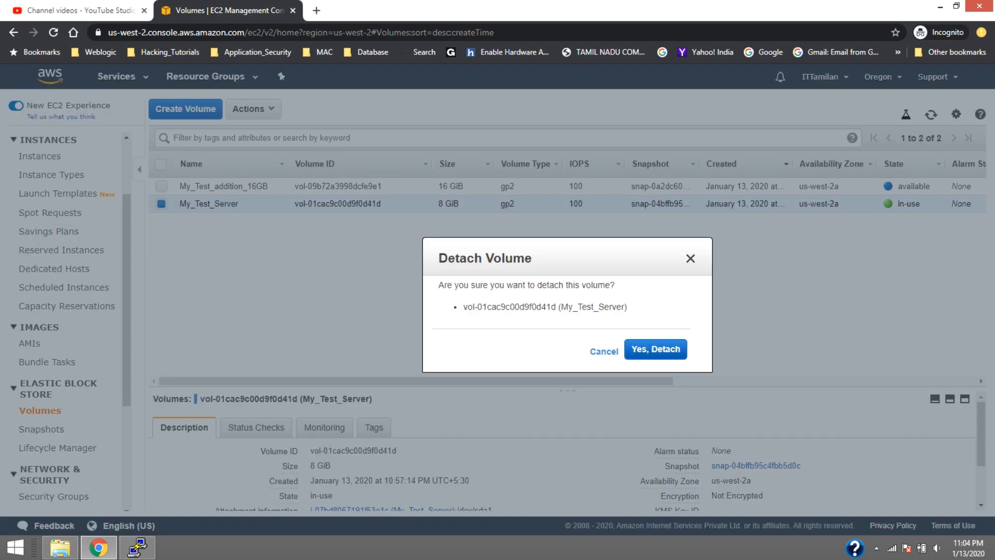
pyautogui.click(604, 351)
# Copy the device name /dev/sda1 from the My_Test_Server volume's attachment information
pyautogui.scroll(-2, 388, 447)
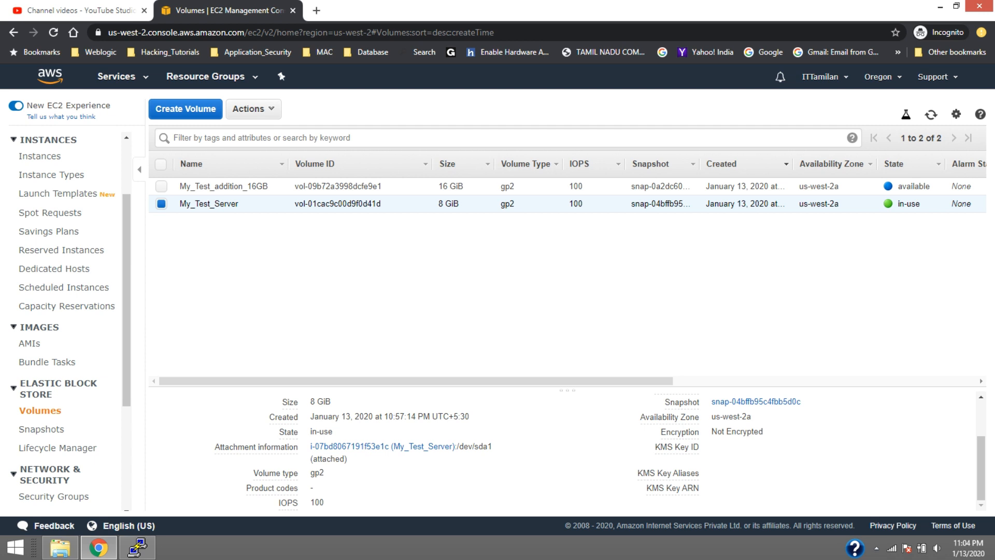
pyautogui.moveTo(458, 446); pyautogui.dragTo(493, 447)
pyautogui.rightClick(488, 446)
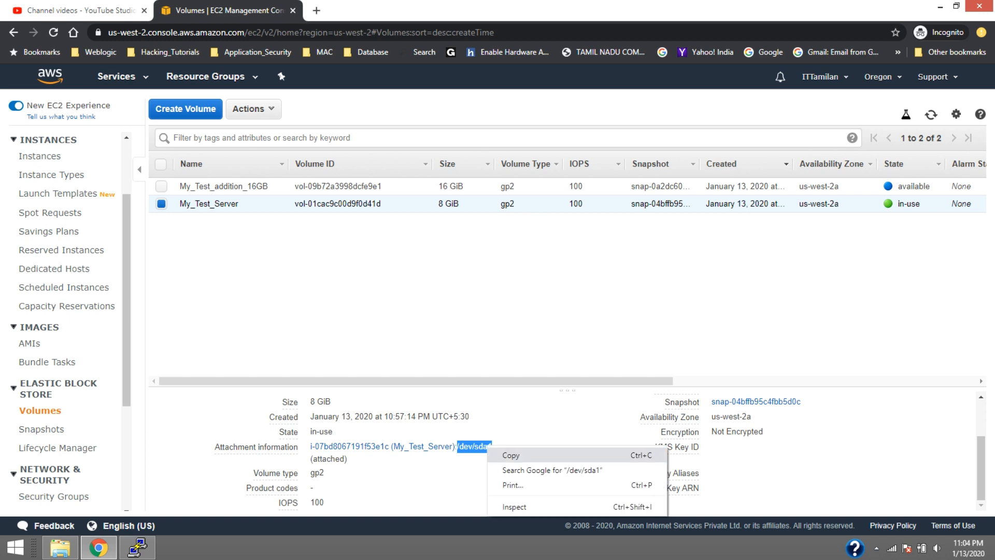
pyautogui.click(519, 454)
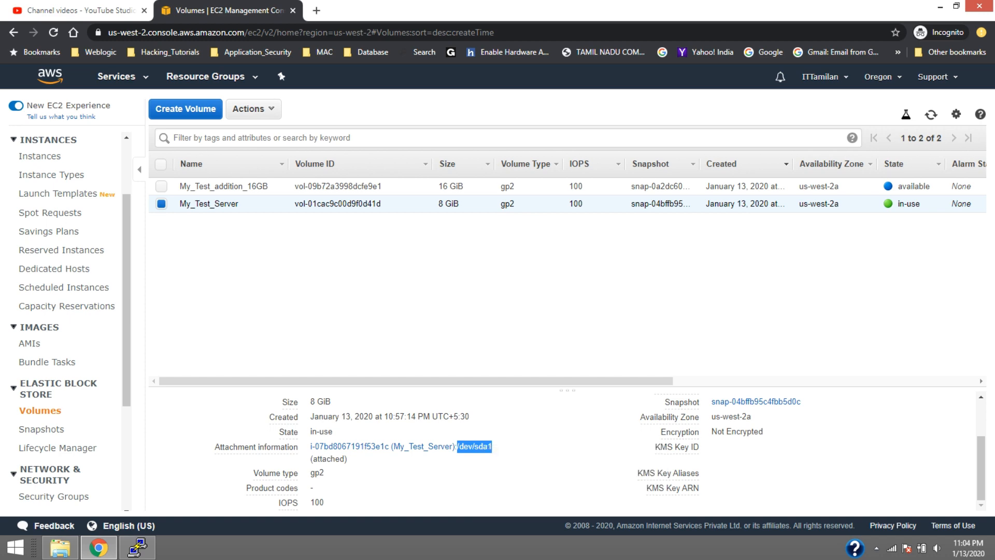
# Detach the My_Test_Server volume from its instance and confirm the detachment
pyautogui.rightClick(274, 201)
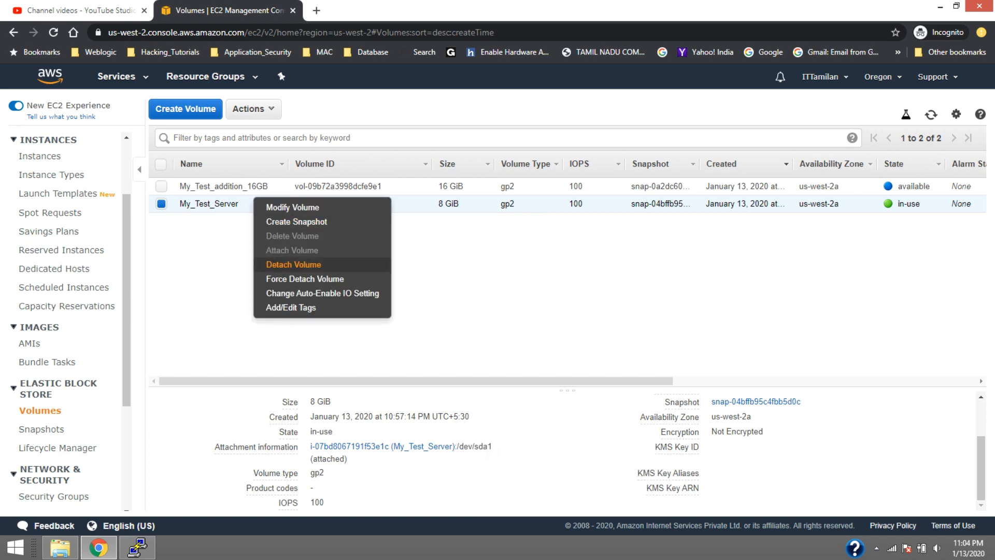
pyautogui.click(293, 265)
pyautogui.click(655, 349)
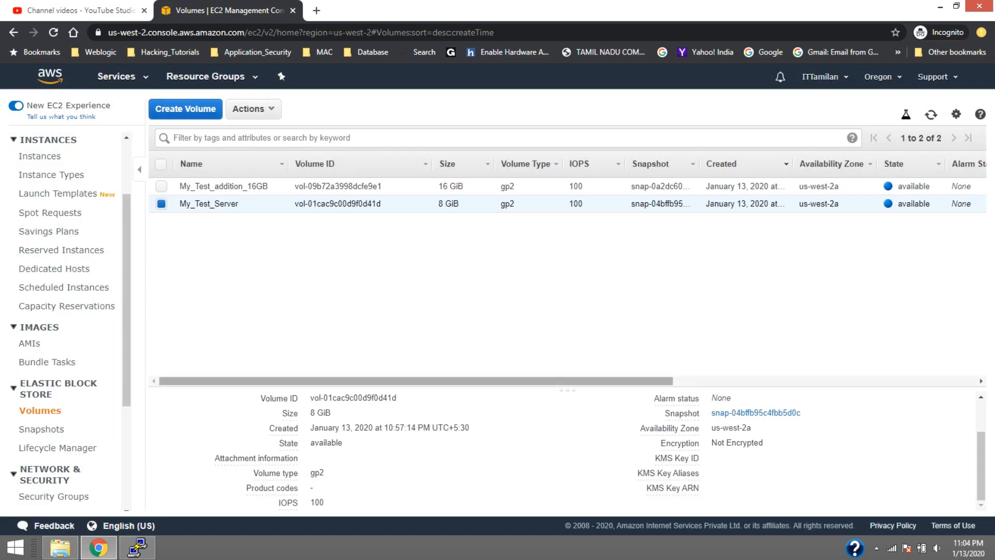
pyautogui.moveTo(575, 381)
pyautogui.mouseDown()
pyautogui.moveTo(873, 380)
pyautogui.moveTo(575, 381)
pyautogui.mouseUp()
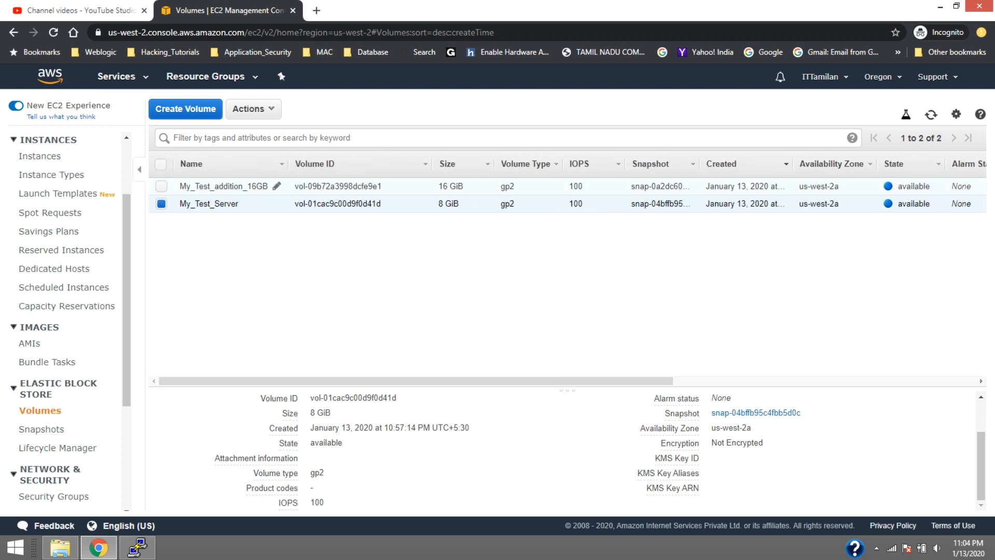
# Attach the My_Test_addition_16GB volume to the My_Test_Server instance as device /dev/sda1
pyautogui.click(228, 186)
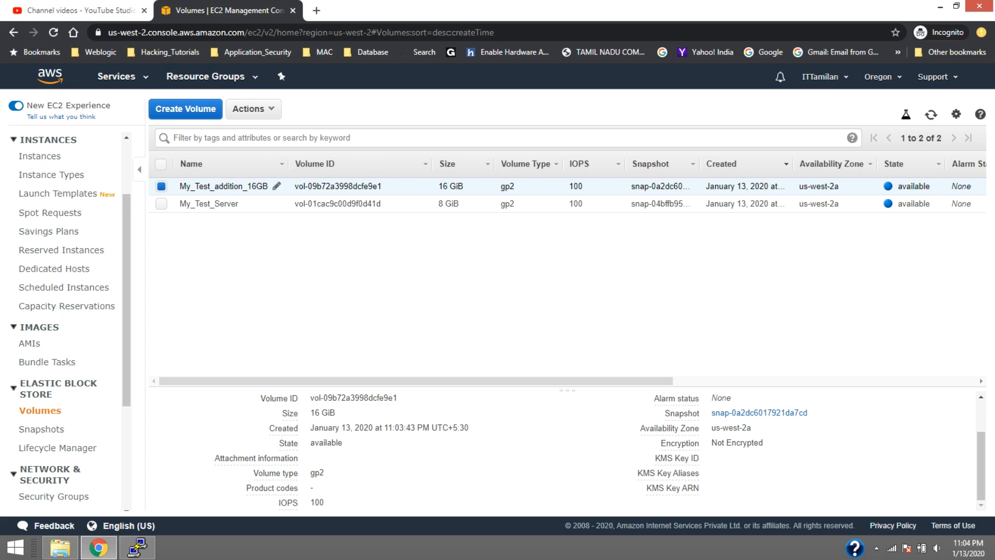
pyautogui.rightClick(254, 181)
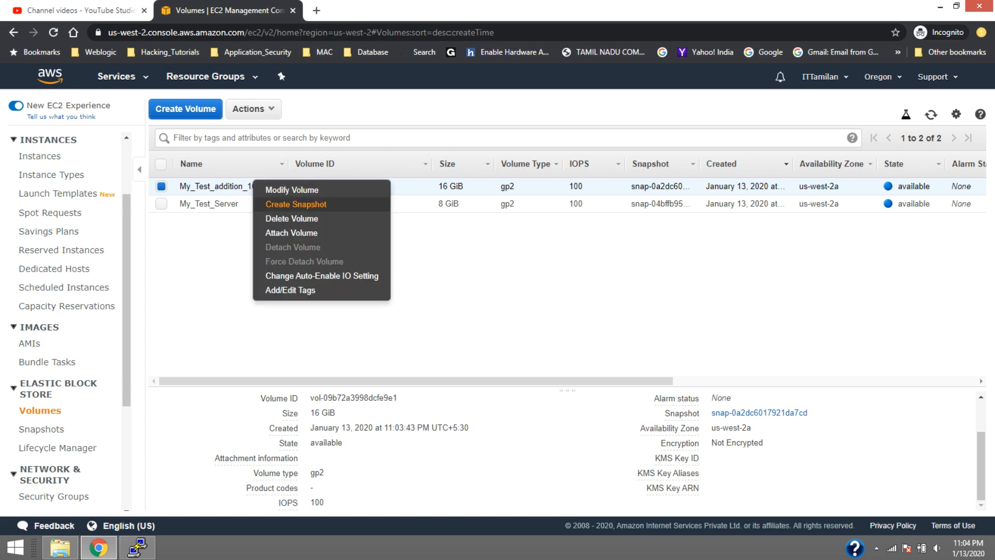
pyautogui.click(292, 233)
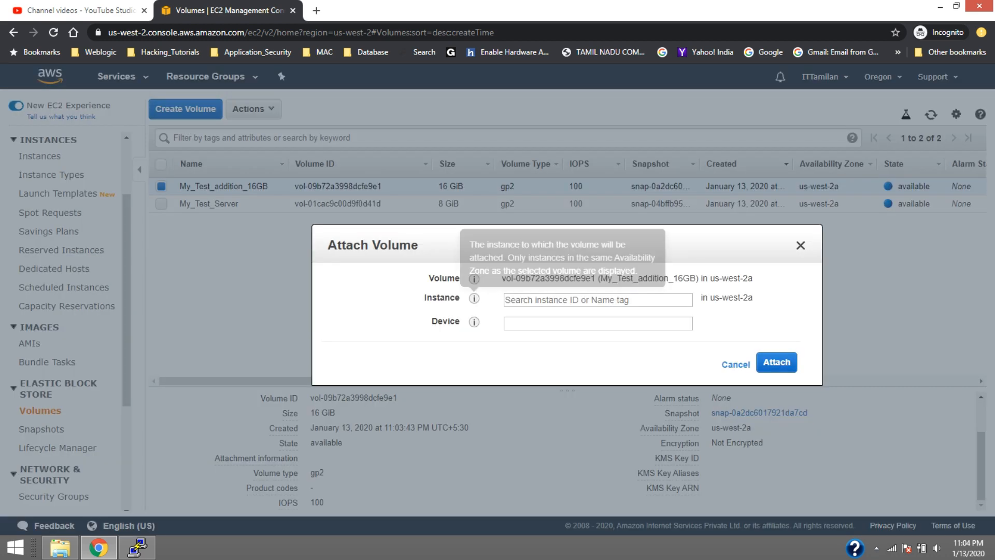
pyautogui.click(597, 300)
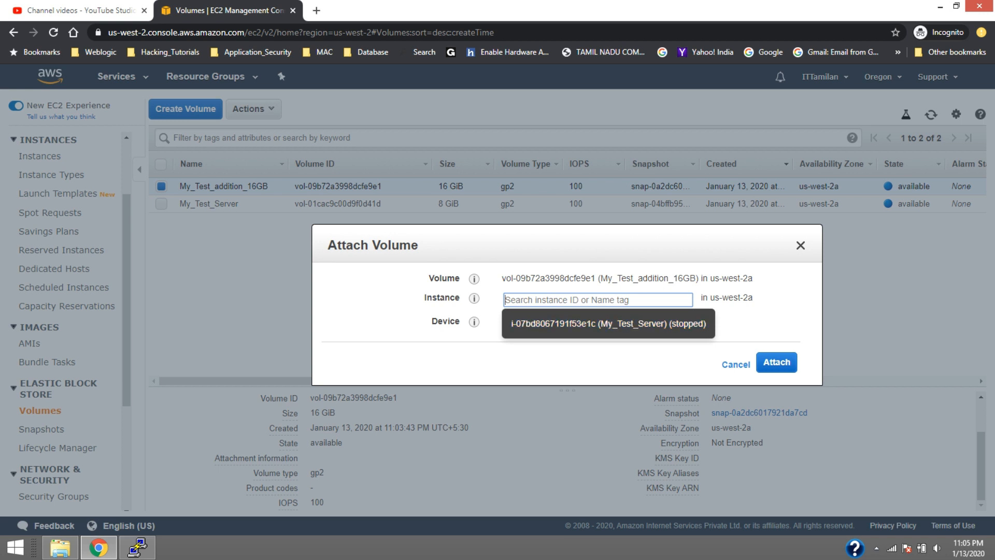
pyautogui.click(608, 324)
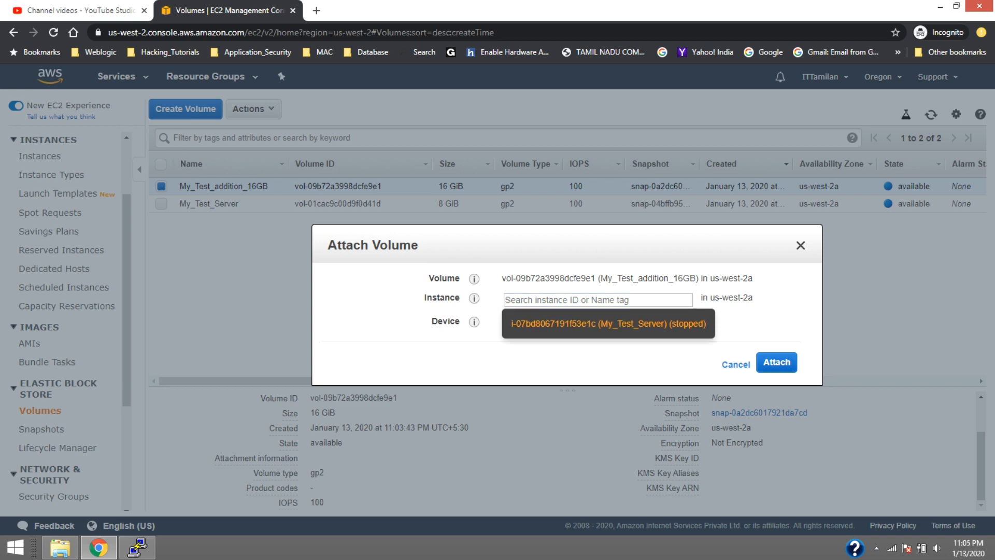
pyautogui.moveTo(560, 324); pyautogui.dragTo(504, 323)
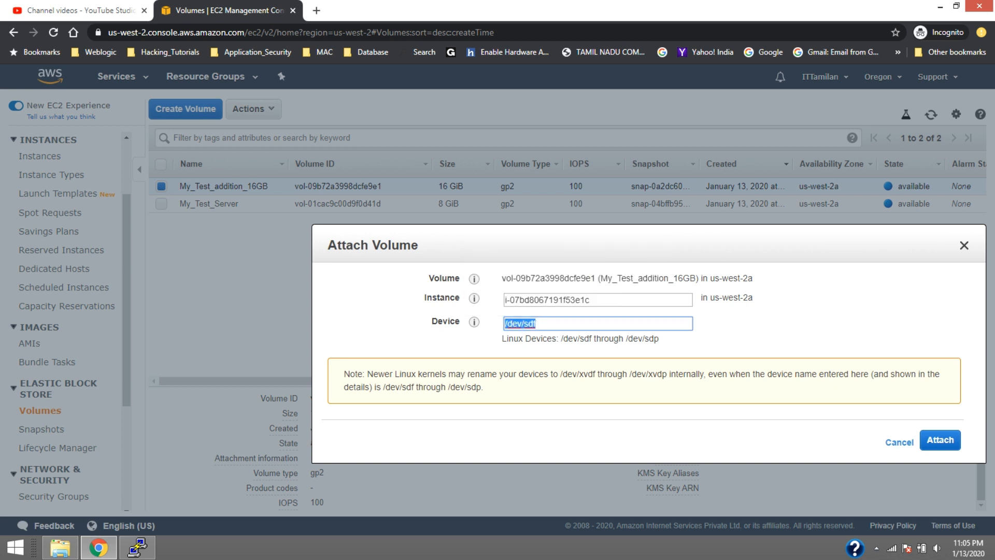
pyautogui.write('/dev/sda1')
pyautogui.click(940, 440)
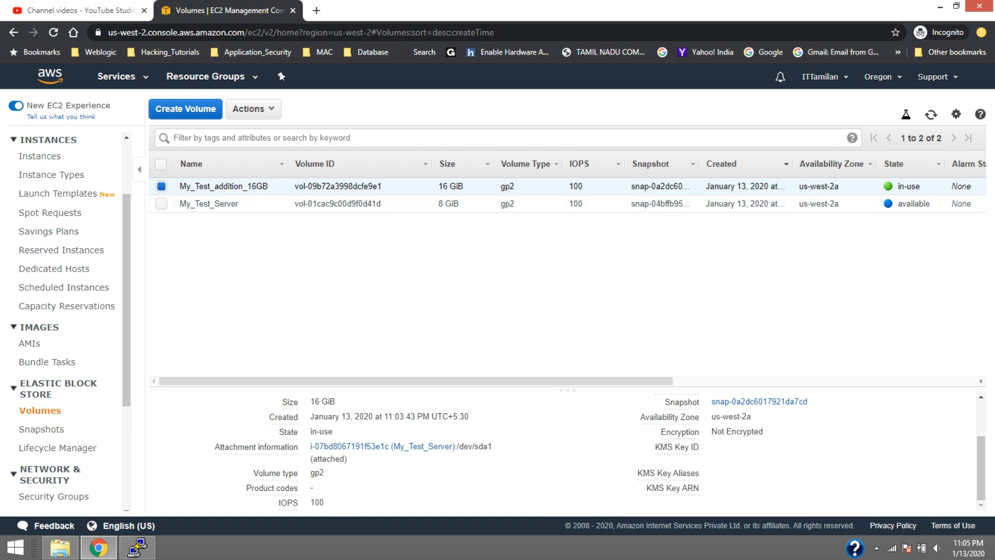
# Open the instances list, start the My_Test_Server instance and confirm the start
pyautogui.scroll(2, 39, 250)
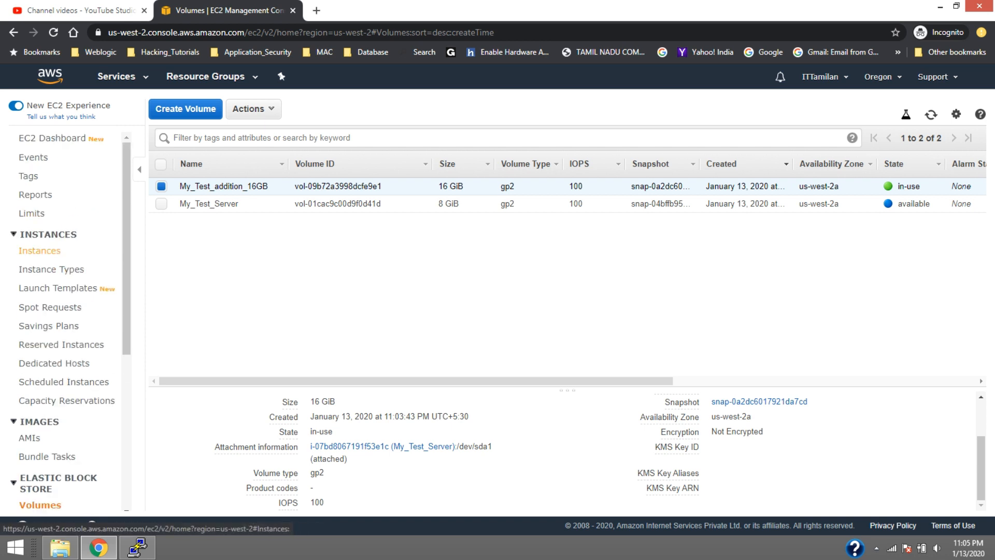
pyautogui.click(39, 250)
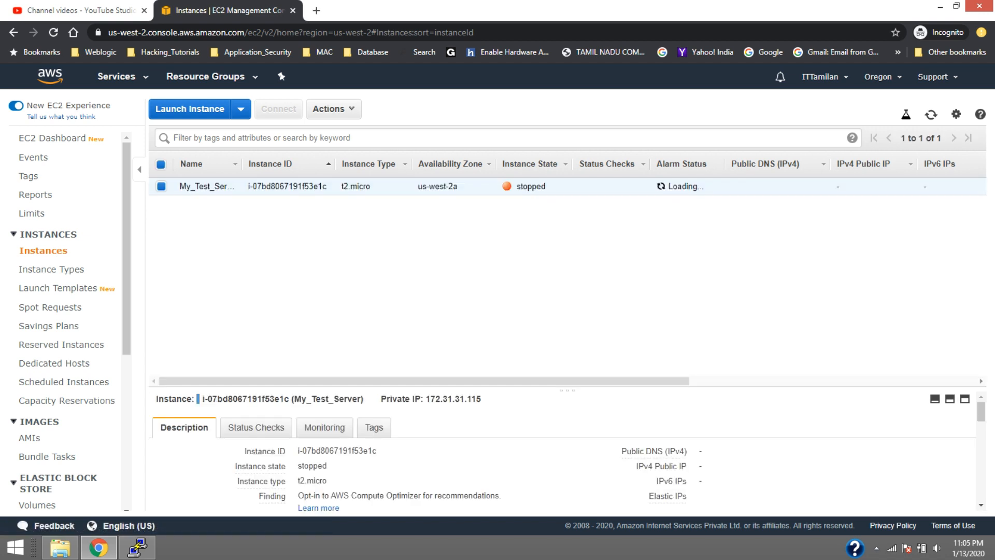
pyautogui.rightClick(310, 182)
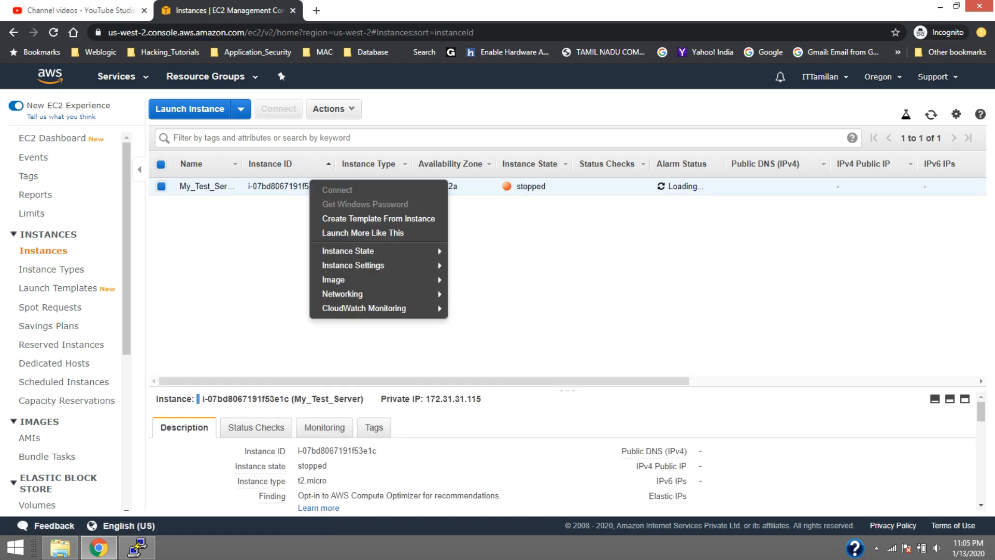
pyautogui.moveTo(363, 251)
pyautogui.click(469, 251)
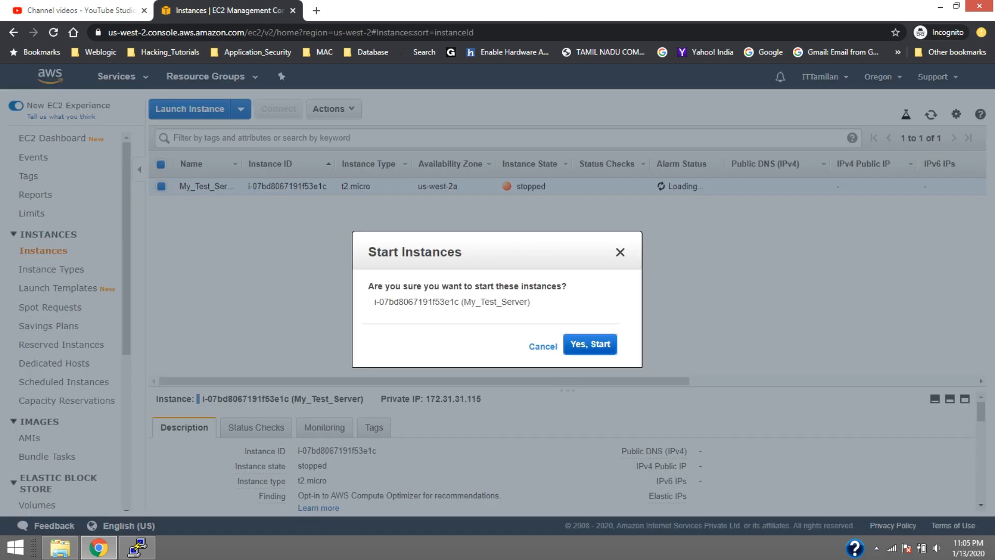
pyautogui.click(580, 344)
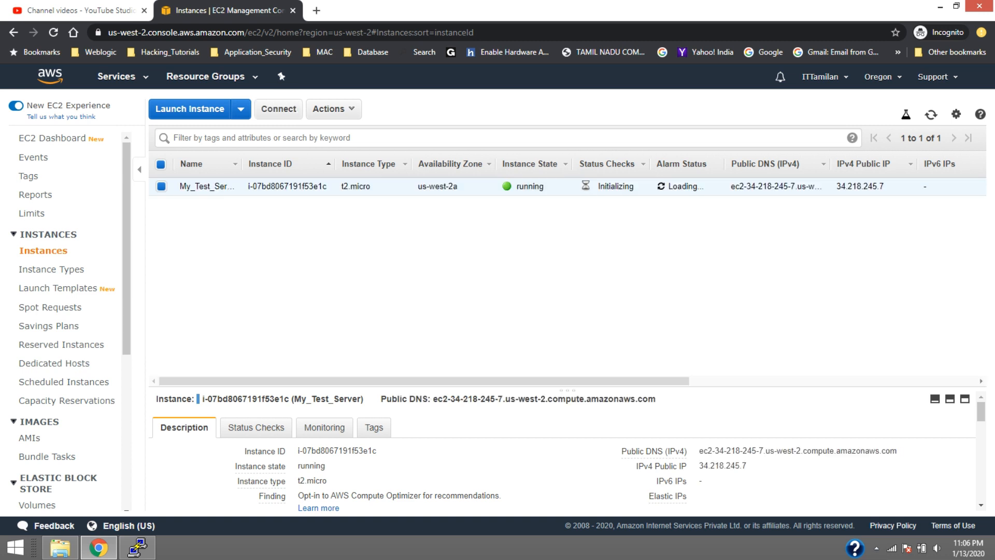
# Copy the instance's IPv4 public IP, switch to PuTTY, dismiss the connection error and enter the address as a new session's host
pyautogui.click(757, 466)
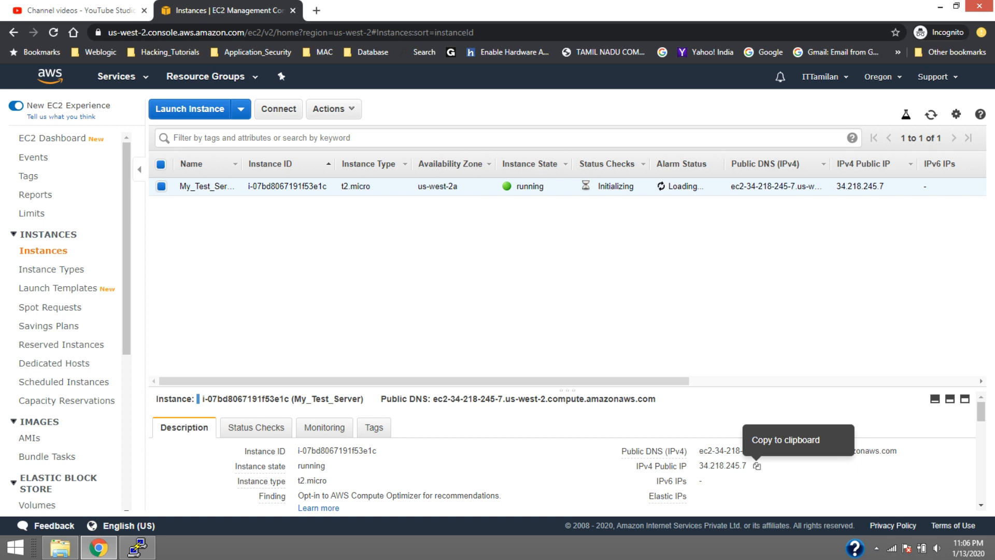
pyautogui.click(758, 466)
pyautogui.click(137, 547)
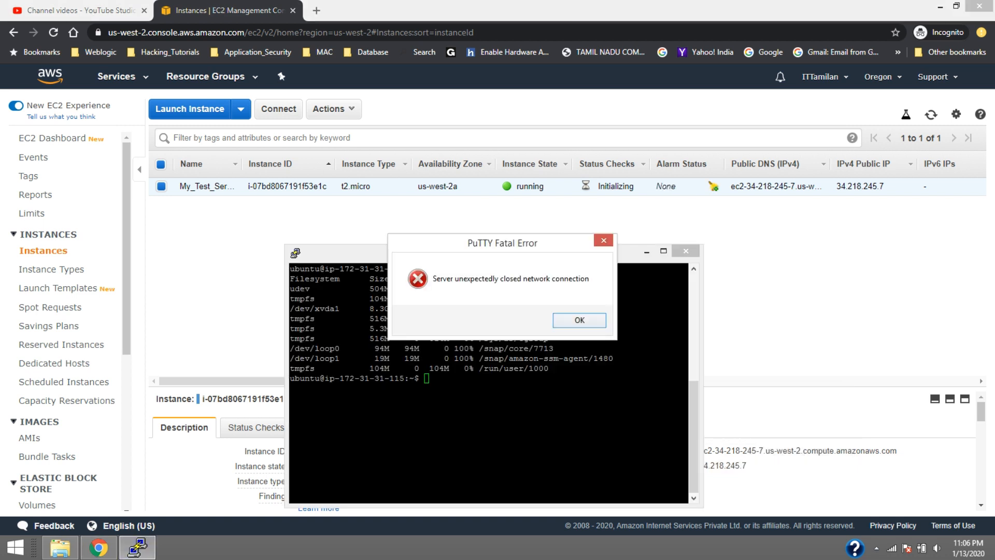
pyautogui.press('Return')
pyautogui.rightClick(435, 259)
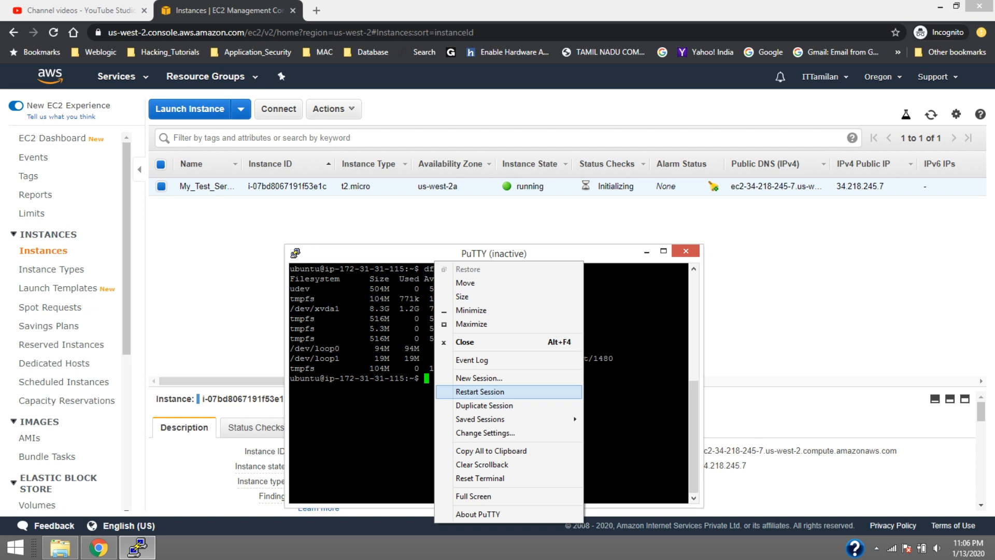
pyautogui.click(479, 377)
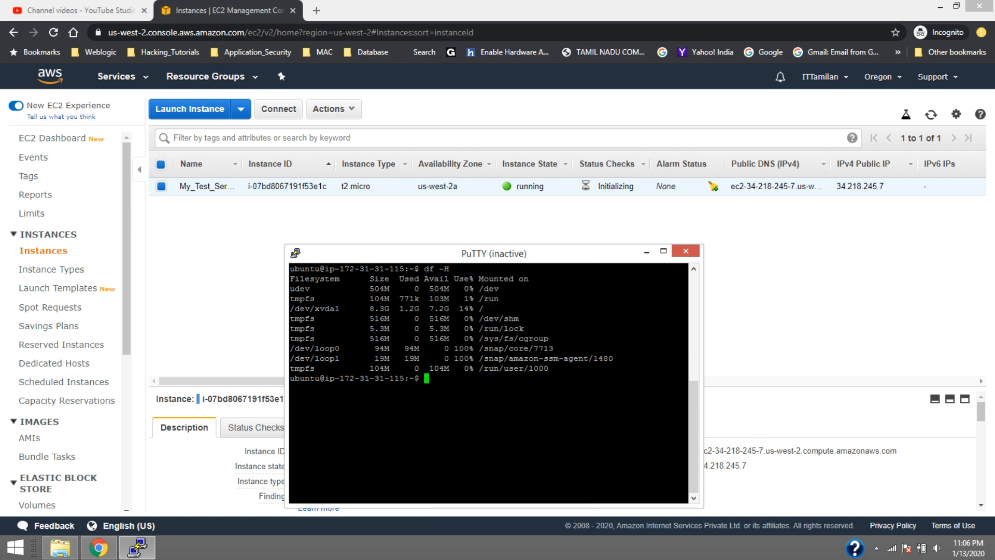
pyautogui.hotkey('ctrl', 'v')
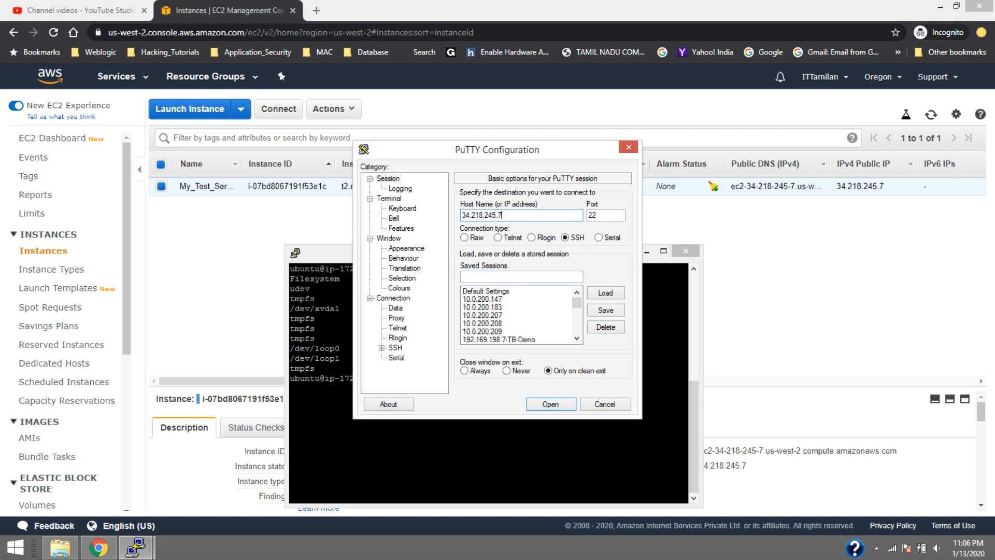
# Choose My_Test_Server_Key.ppk as the private key file for SSH authentication and open the connection
pyautogui.click(381, 348)
pyautogui.click(407, 338)
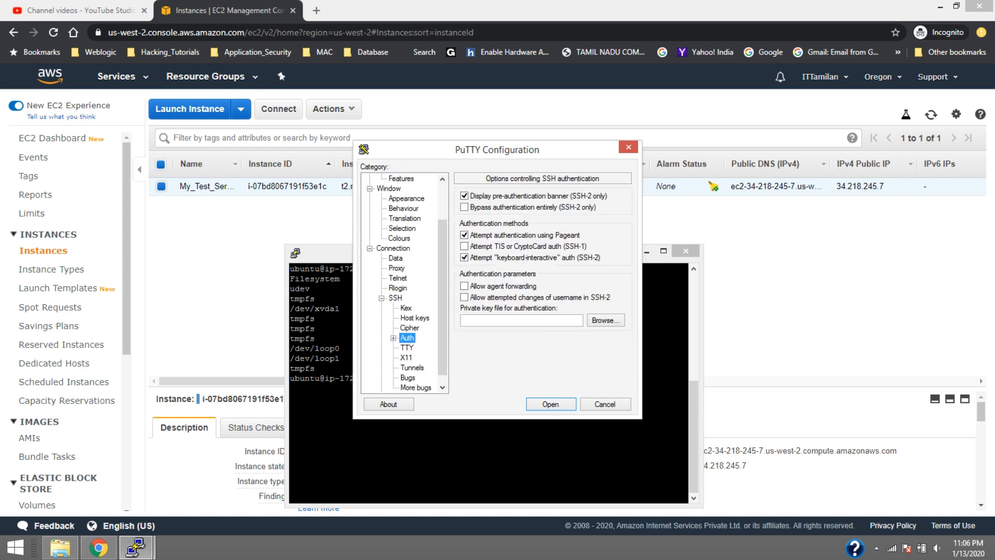
pyautogui.click(605, 320)
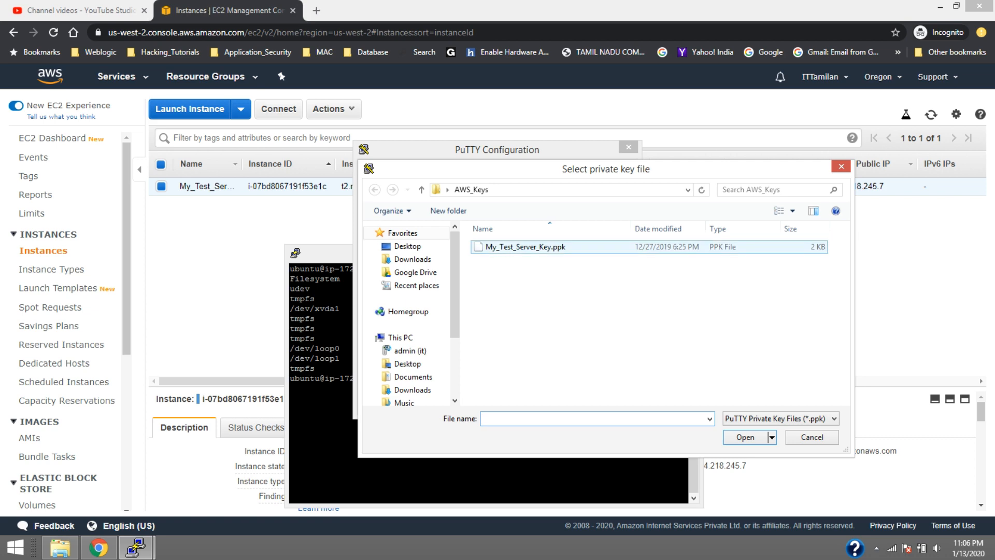
pyautogui.click(525, 247)
pyautogui.click(746, 437)
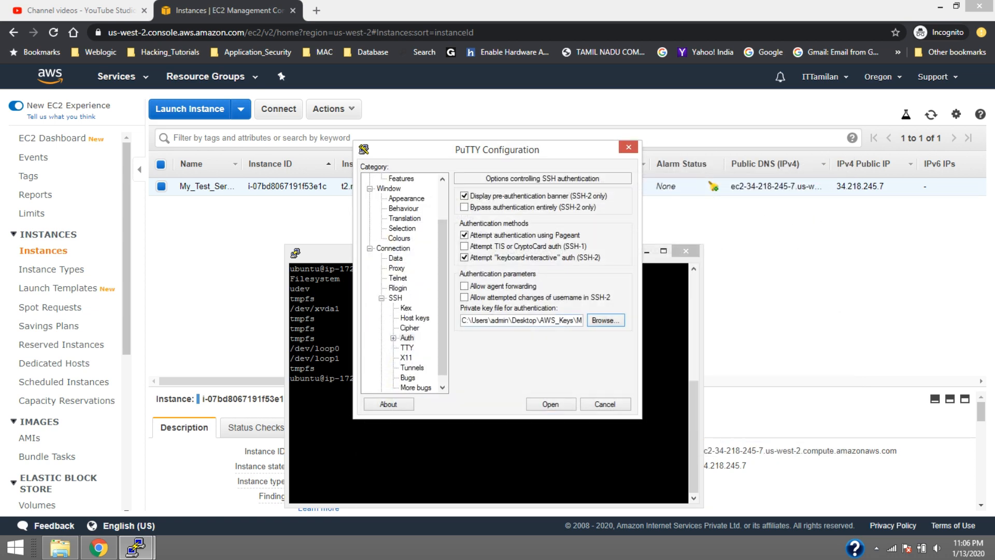
pyautogui.scroll(2, 404, 283)
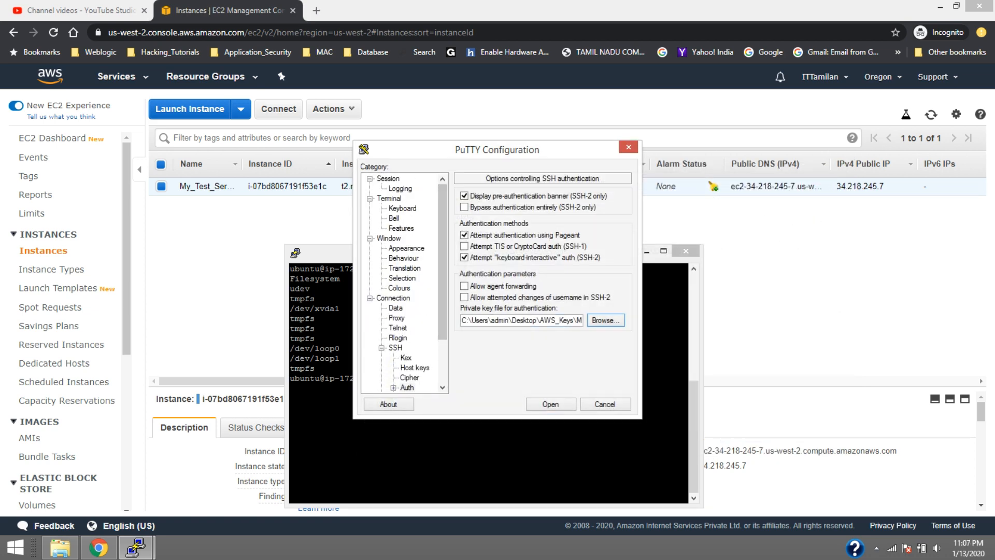
pyautogui.click(388, 179)
pyautogui.click(551, 404)
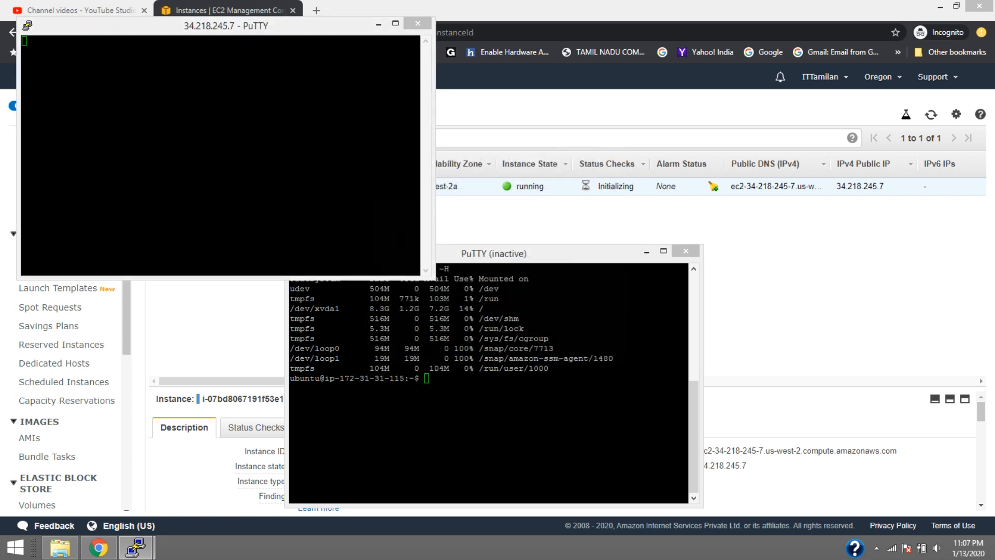
# Log in to the new terminal session as ubuntu
pyautogui.click(482, 361)
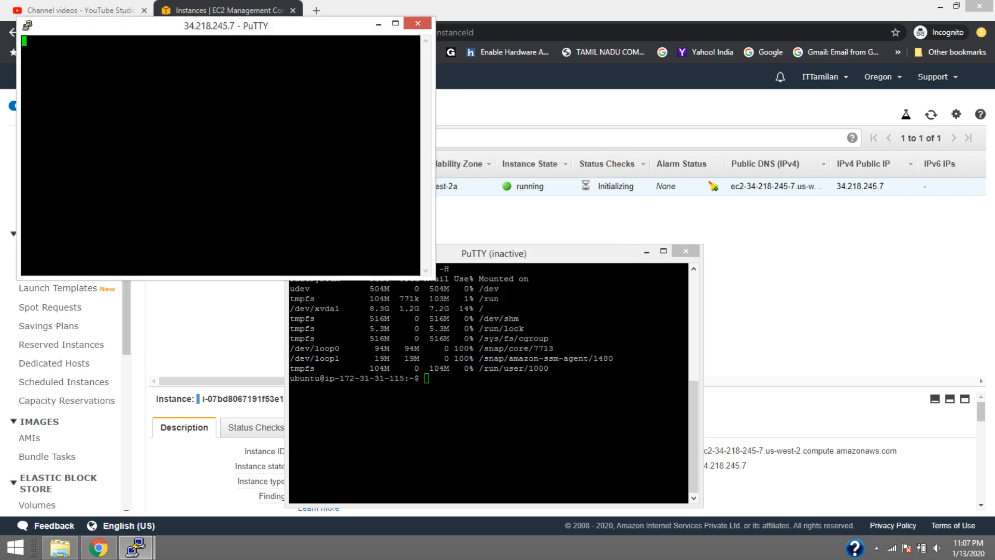
pyautogui.write('ubuntu')
pyautogui.press('Return')
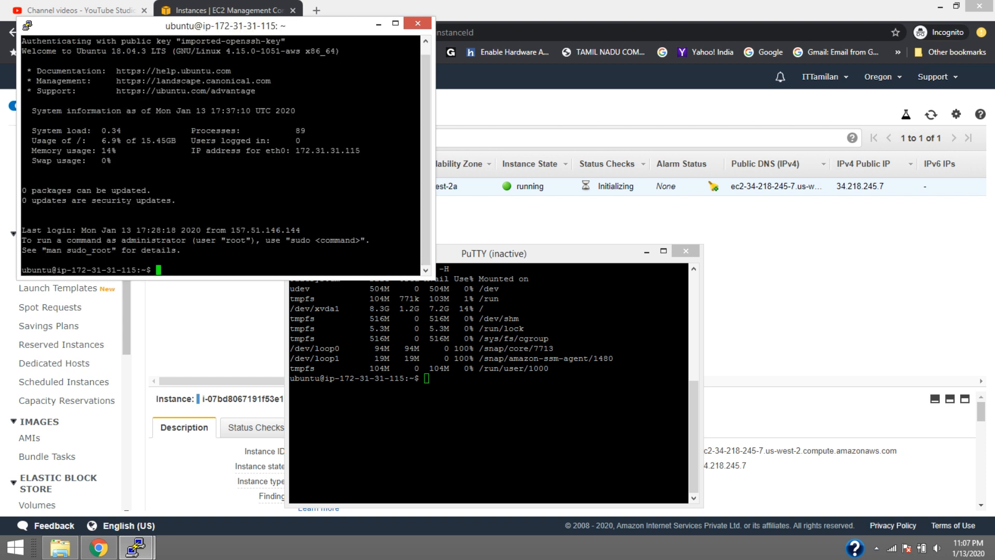
# Clear the terminal and list the file systems' disk usage with df -H
pyautogui.write('clear')
pyautogui.press('Return')
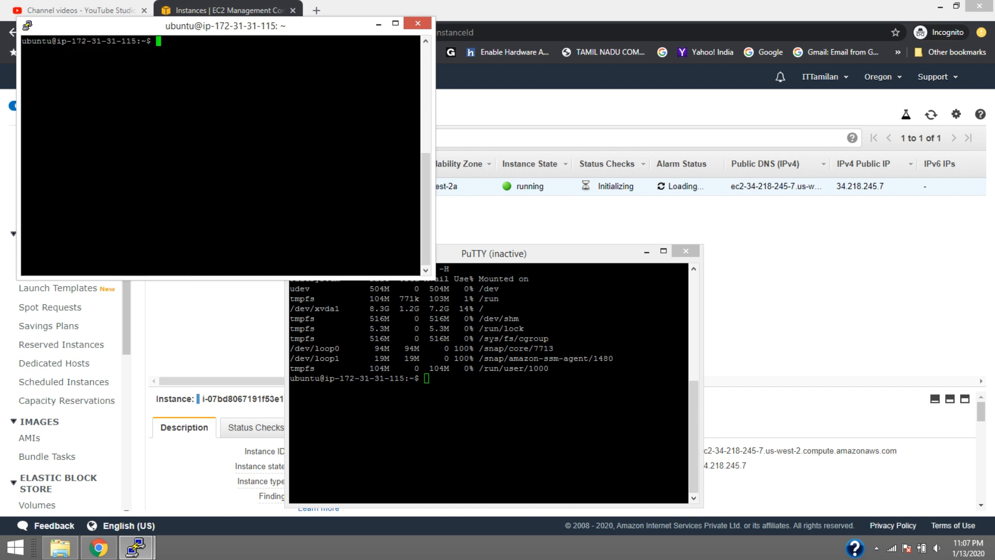
pyautogui.write('df -H')
pyautogui.press('Return')
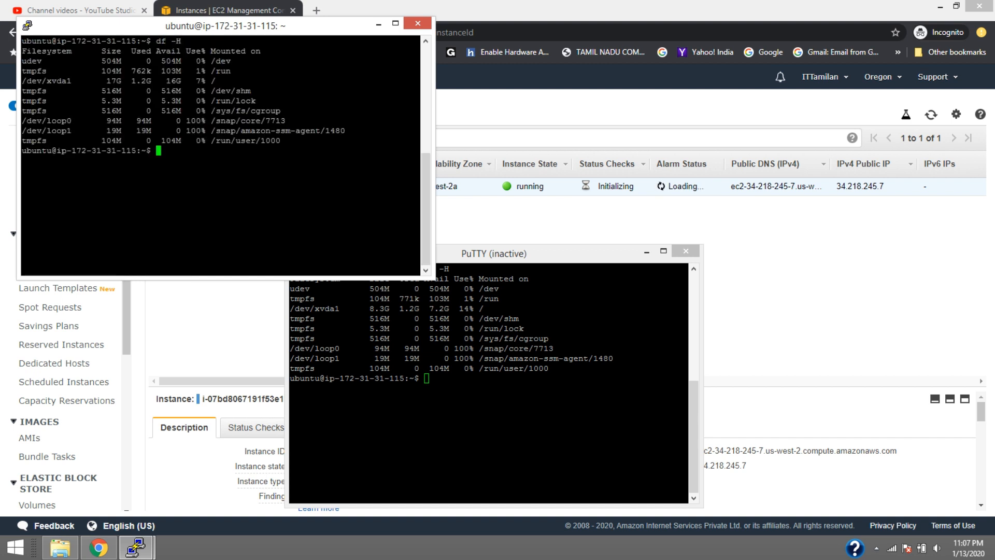
# Place the inactive session's window directly below the new one, compare both df -H listings, and switch back to the EC2 console in Chrome
pyautogui.hotkey('alt', 'Tab')
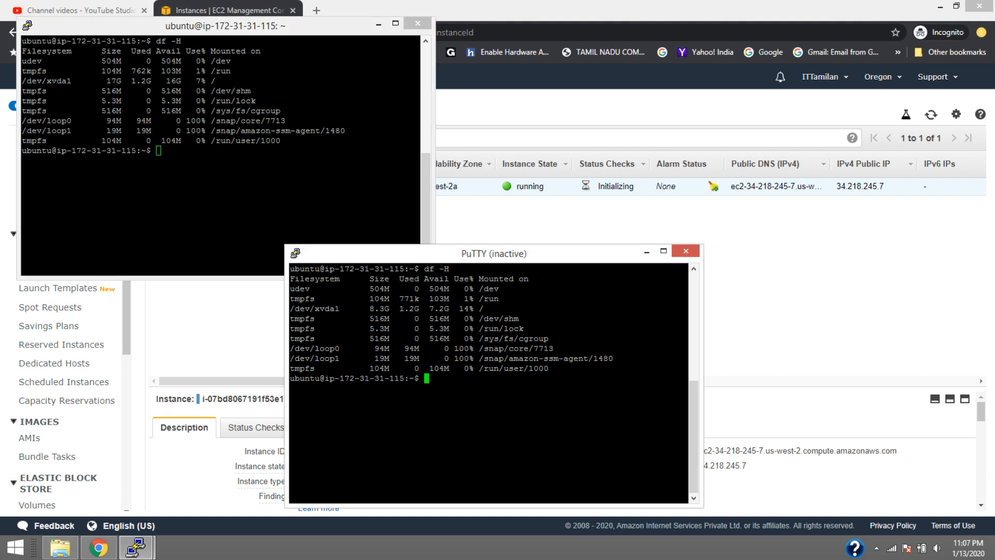
pyautogui.moveTo(493, 253); pyautogui.dragTo(223, 289)
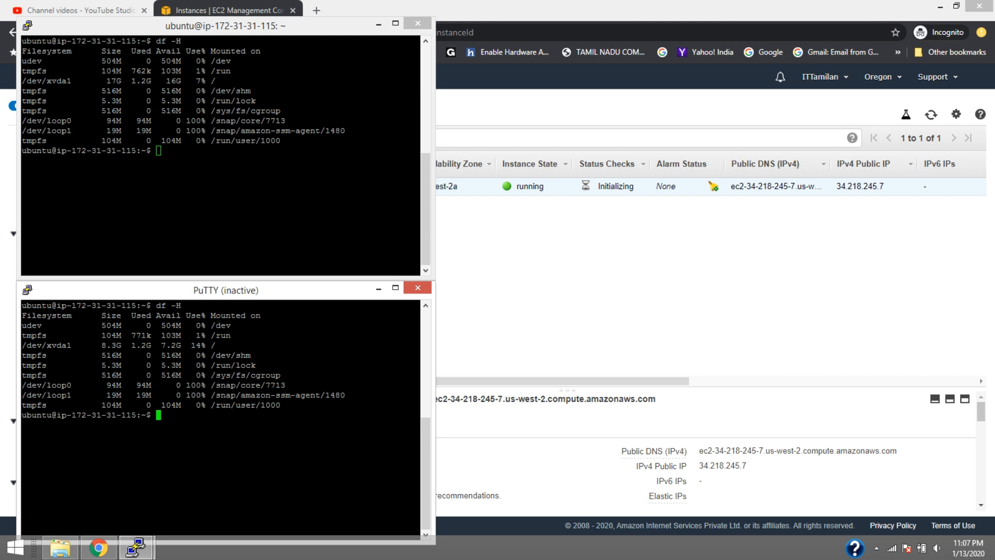
pyautogui.hotkey('alt', 'Tab')
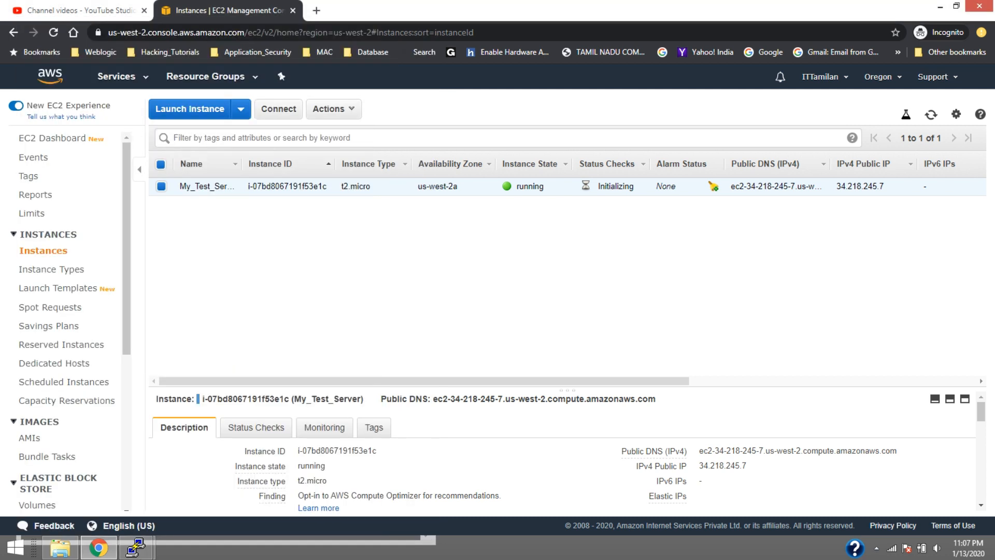